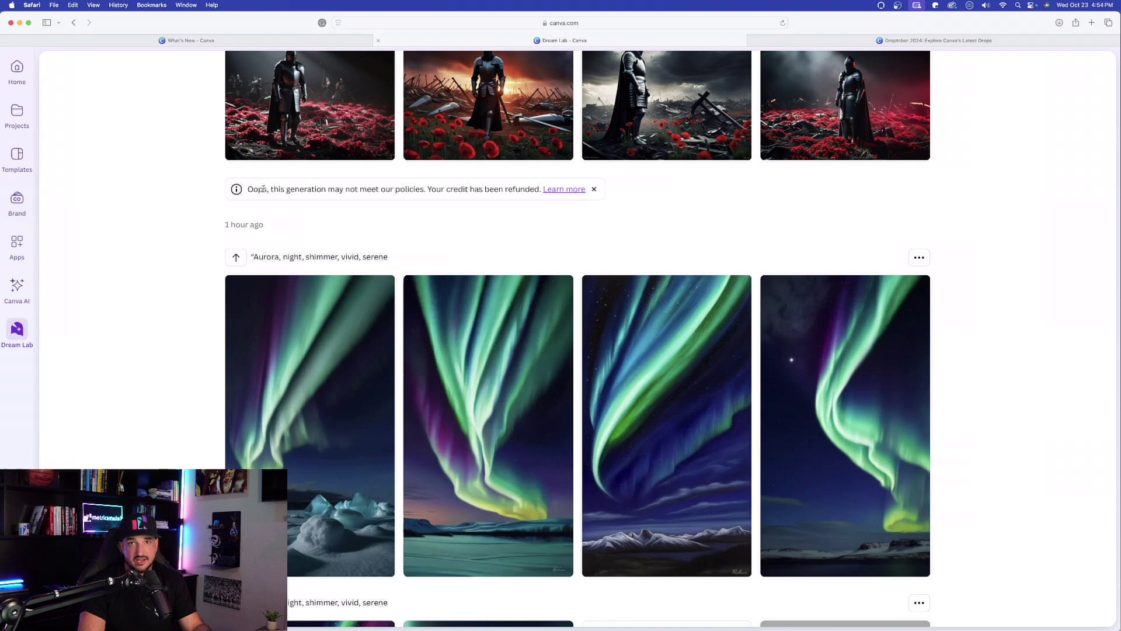
Close the Darth Vader image preview and download the first dark knight result from Dream Lab
{"action": "scroll", "coordinate": [304, 158], "scroll_direction": "up", "scroll_amount": 3}
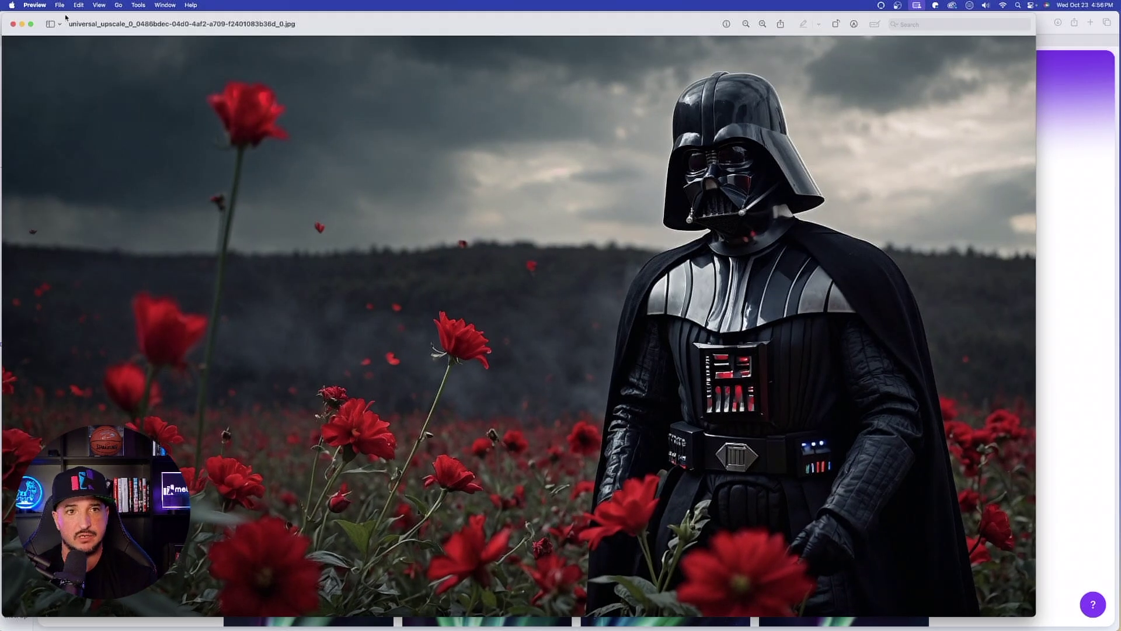
{"action": "left_click", "coordinate": [12, 24]}
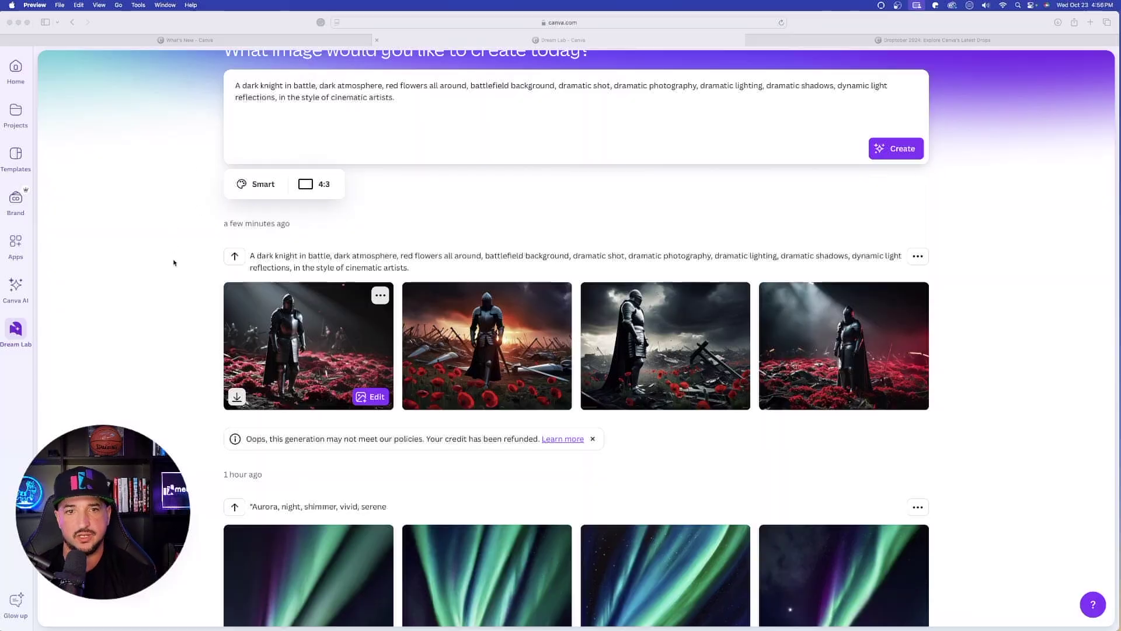
{"action": "left_click", "coordinate": [315, 327]}
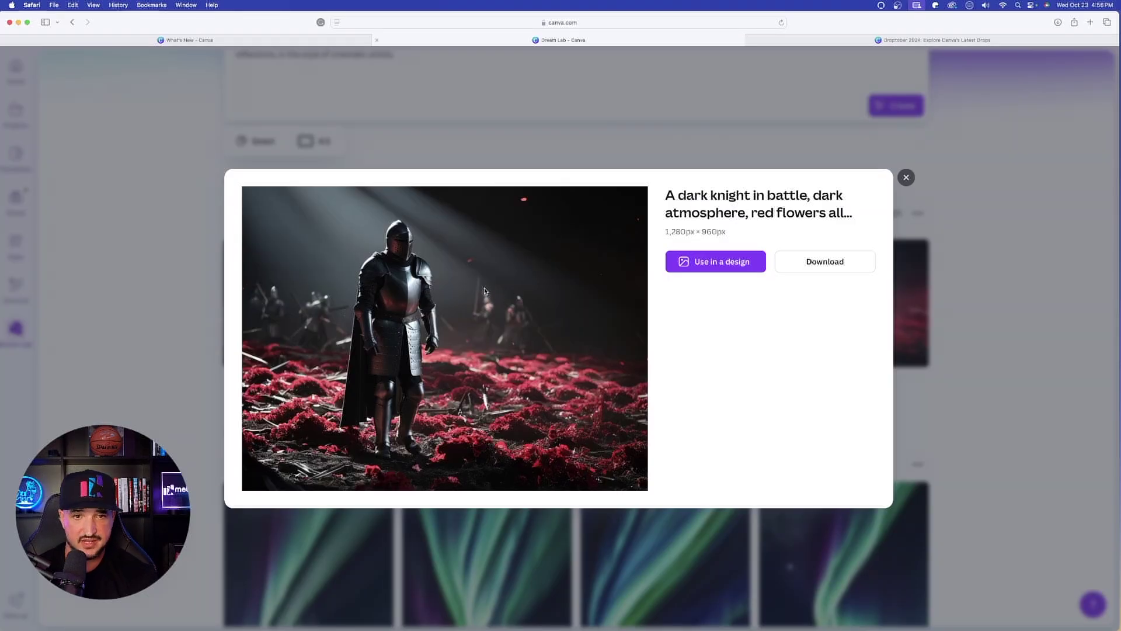
{"action": "left_click", "coordinate": [821, 262]}
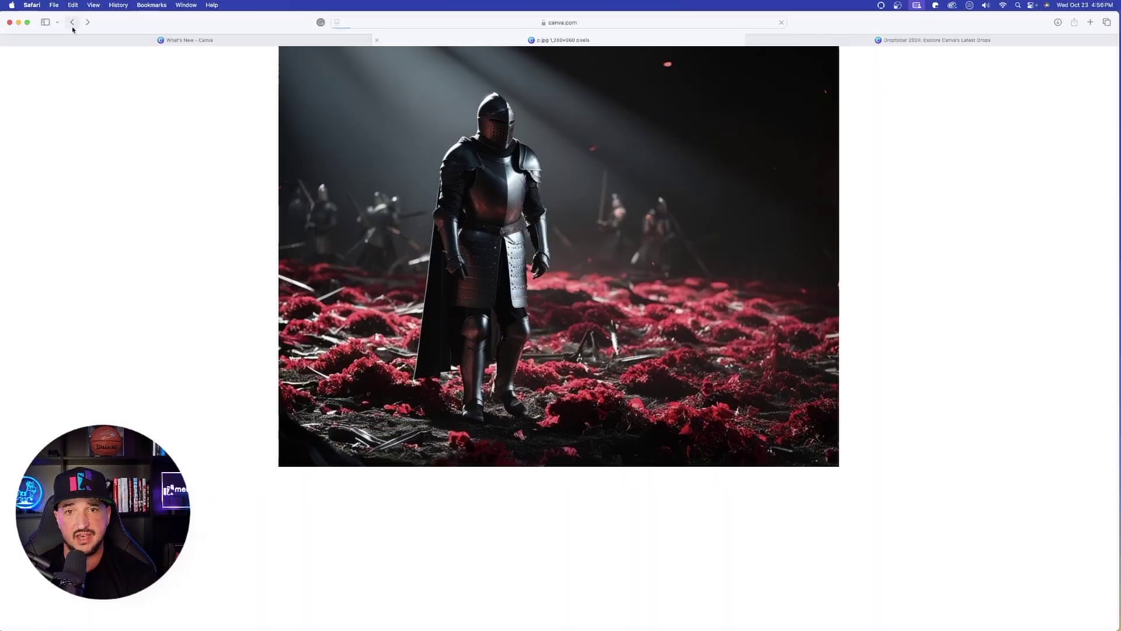
{"action": "left_click", "coordinate": [72, 23]}
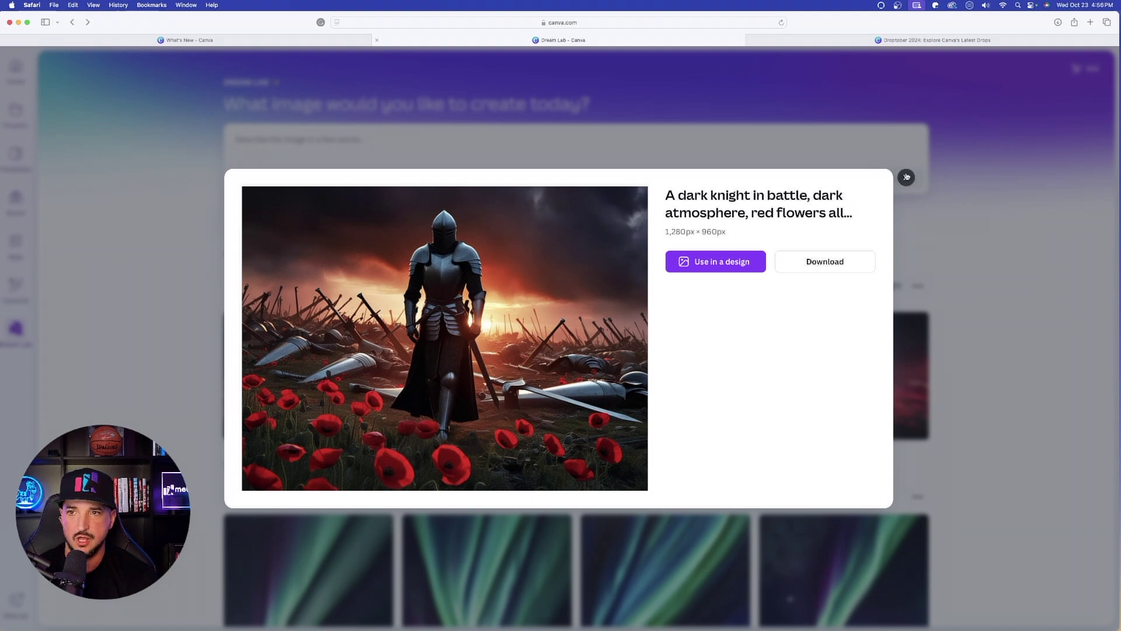
View the first and third dark knight results enlarged in Dream Lab
{"action": "left_click", "coordinate": [907, 177]}
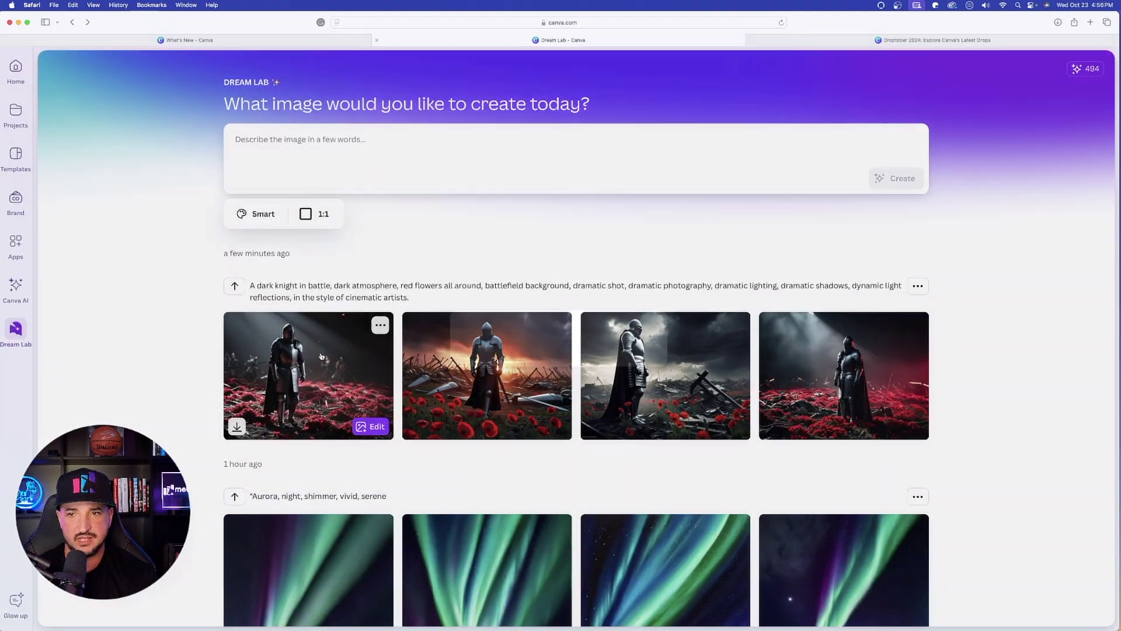
{"action": "left_click", "coordinate": [362, 316]}
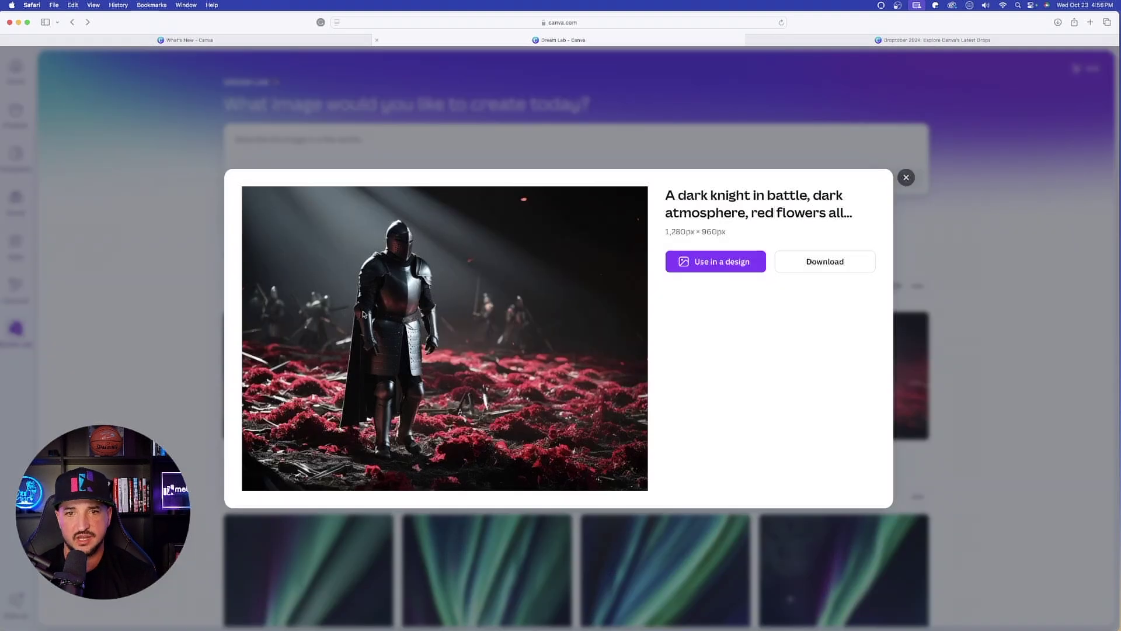
{"action": "left_click", "coordinate": [910, 173]}
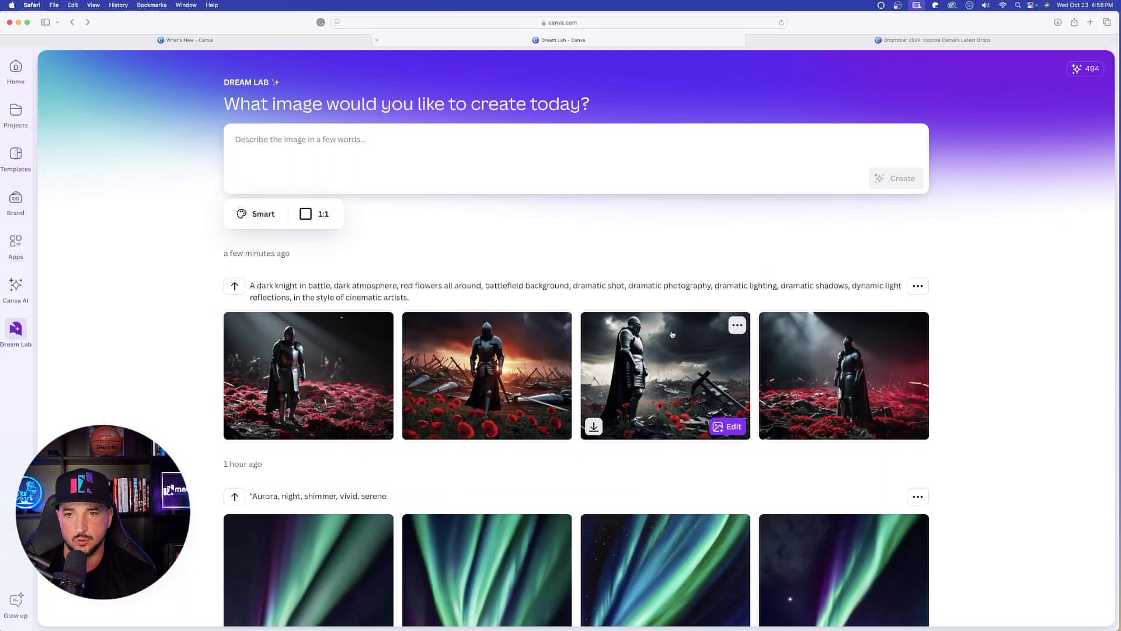
{"action": "left_click", "coordinate": [671, 335]}
{"action": "left_click", "coordinate": [906, 177]}
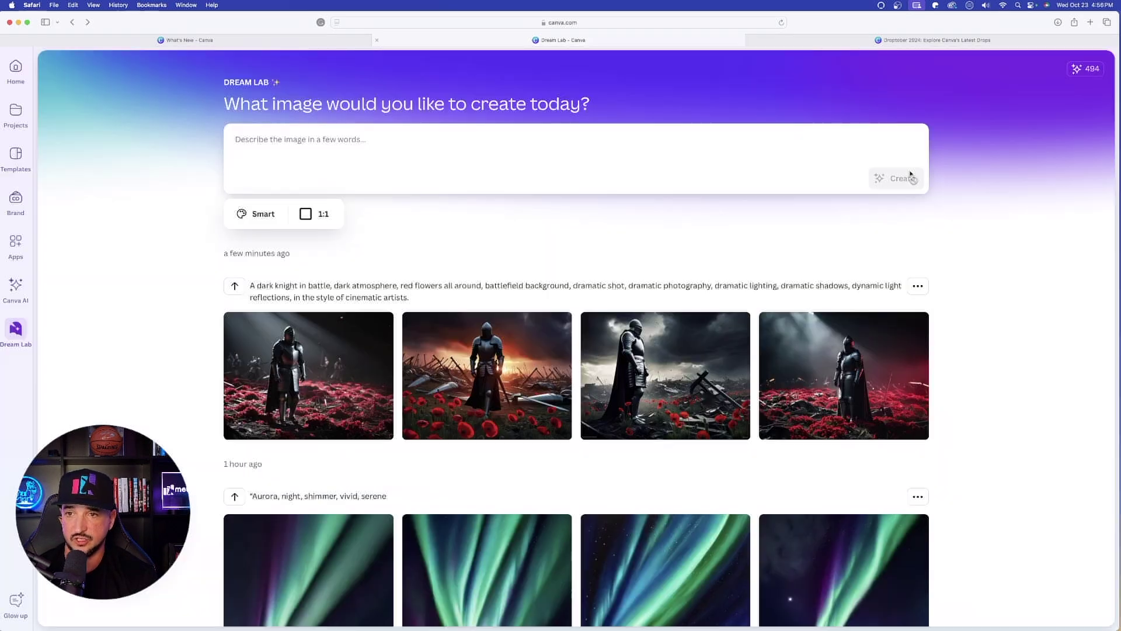
Use the fourth dark knight image in a new design and place a reduced "Happy birthday!" font combination over its upper-left area
{"action": "left_click", "coordinate": [906, 344]}
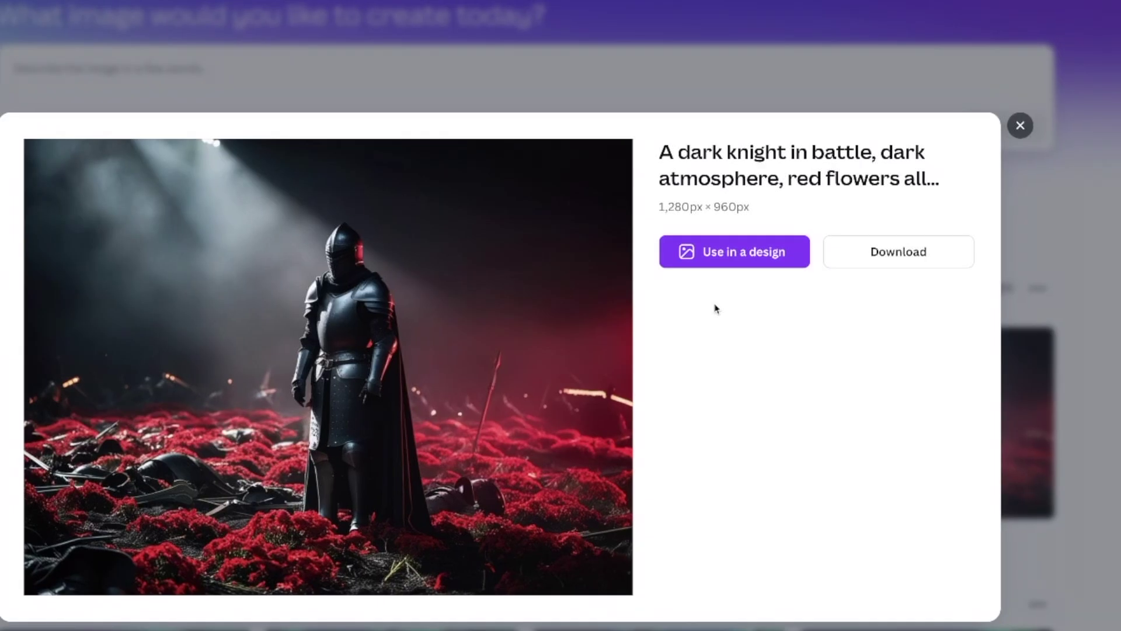
{"action": "left_click", "coordinate": [743, 255]}
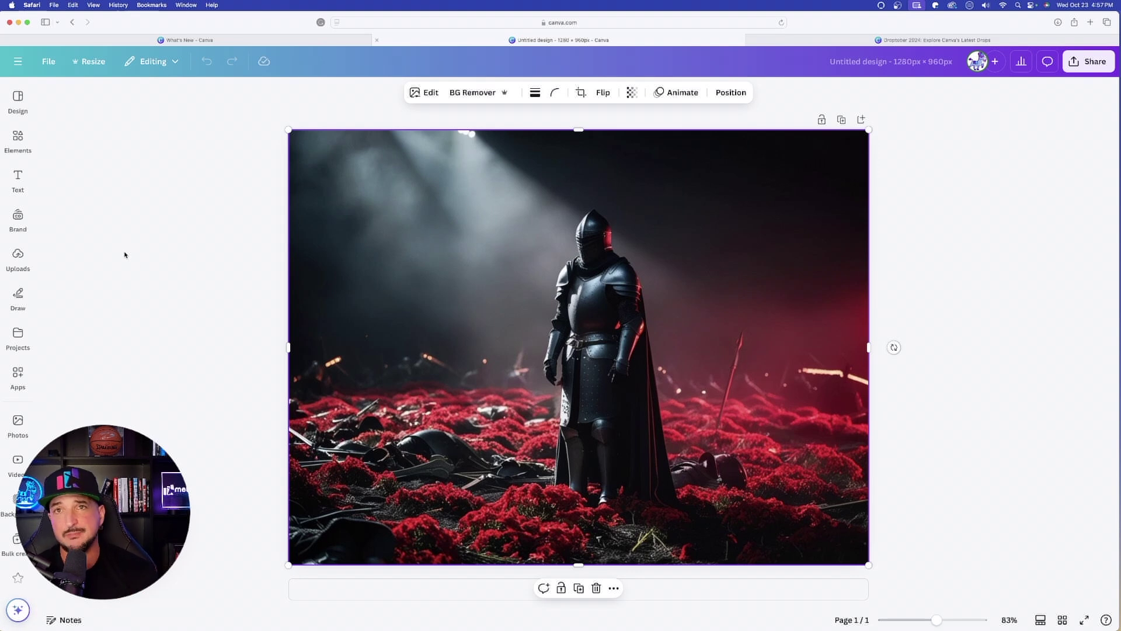
{"action": "left_click", "coordinate": [17, 178]}
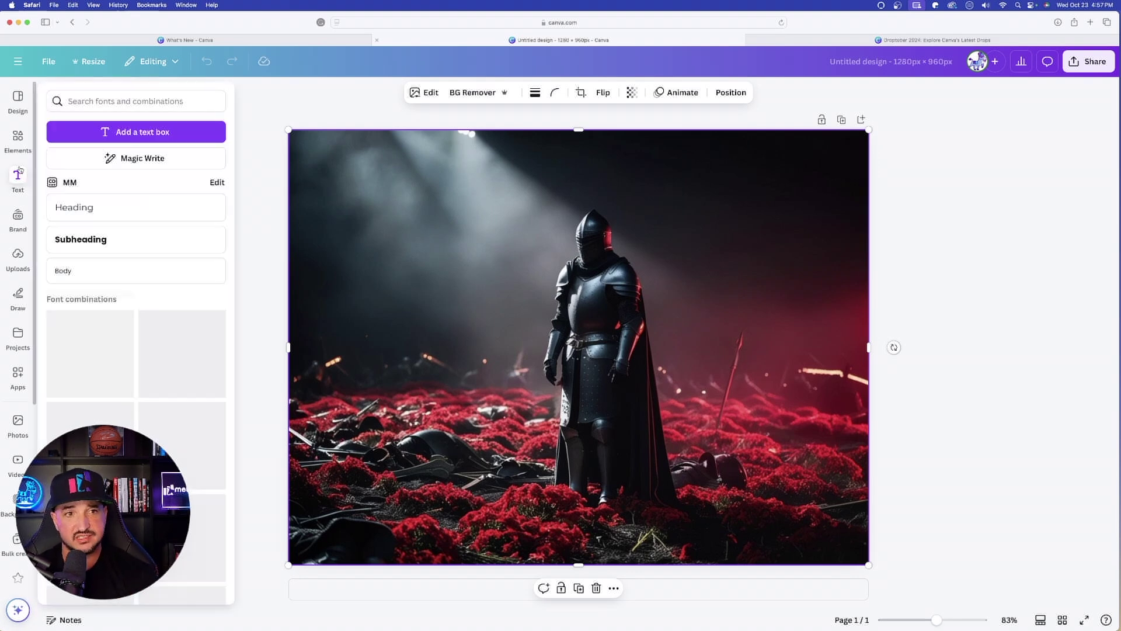
{"action": "left_click", "coordinate": [116, 311]}
{"action": "left_click_drag", "start_coordinate": [546, 343], "coordinate": [461, 209]}
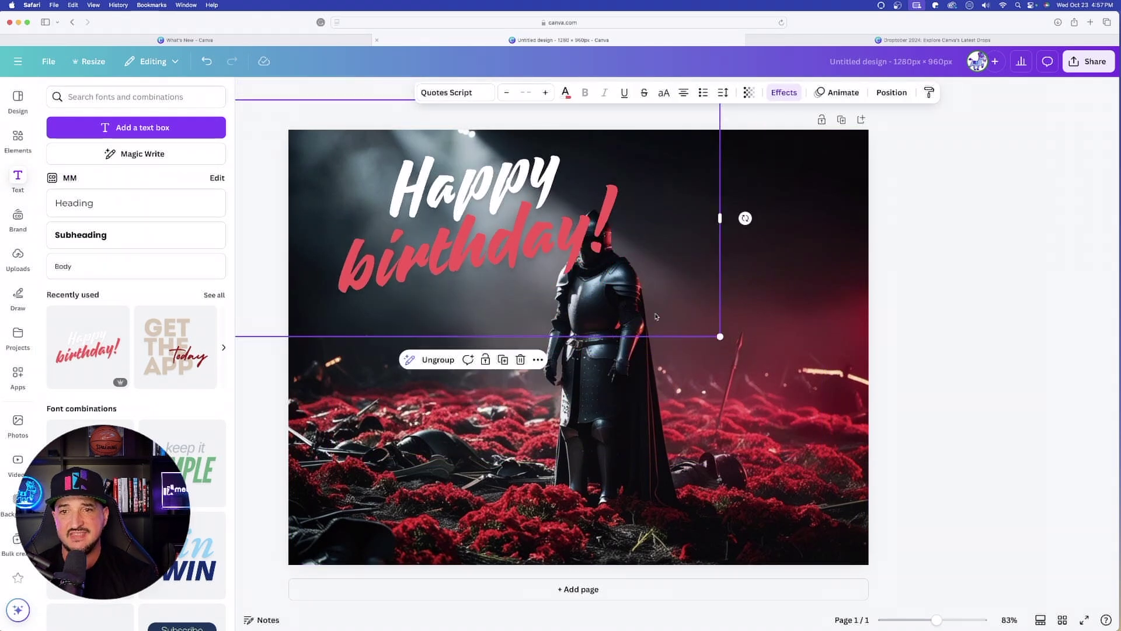
{"action": "left_click_drag", "start_coordinate": [721, 335], "coordinate": [656, 325]}
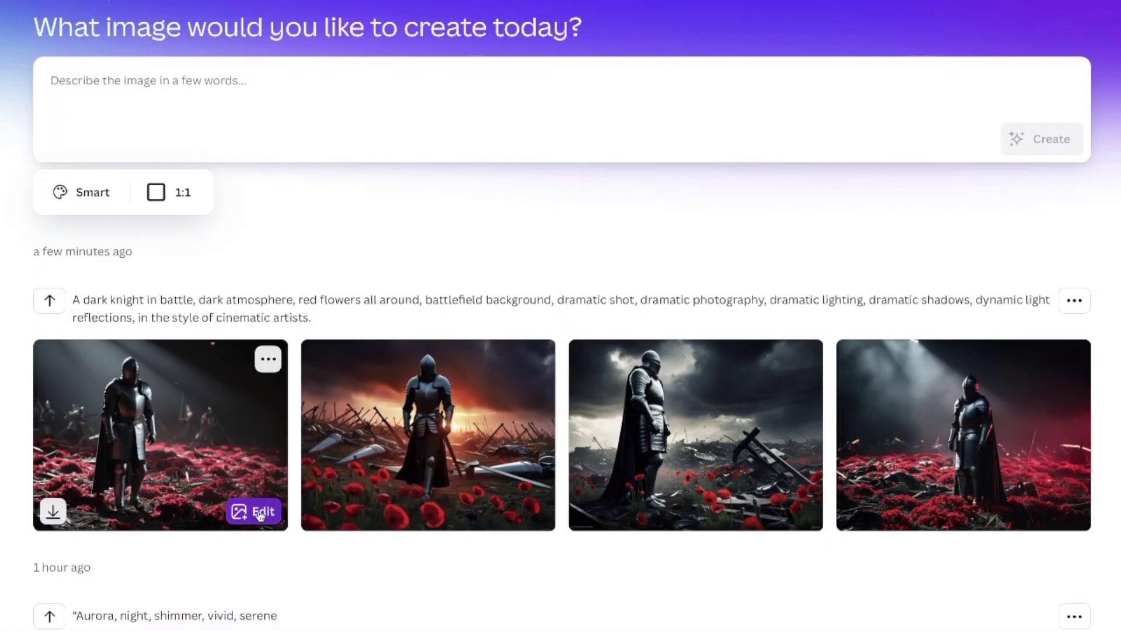
Open the first dark knight image for editing and separate the knight from its background with Magic Grab
{"action": "left_click", "coordinate": [261, 513]}
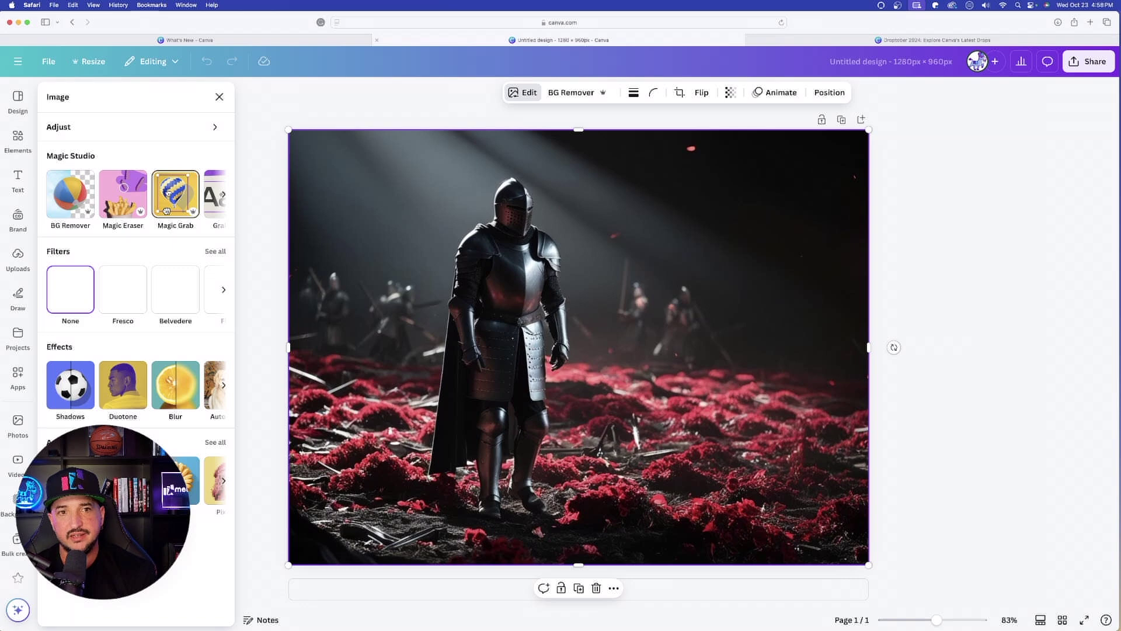
{"action": "left_click", "coordinate": [274, 168]}
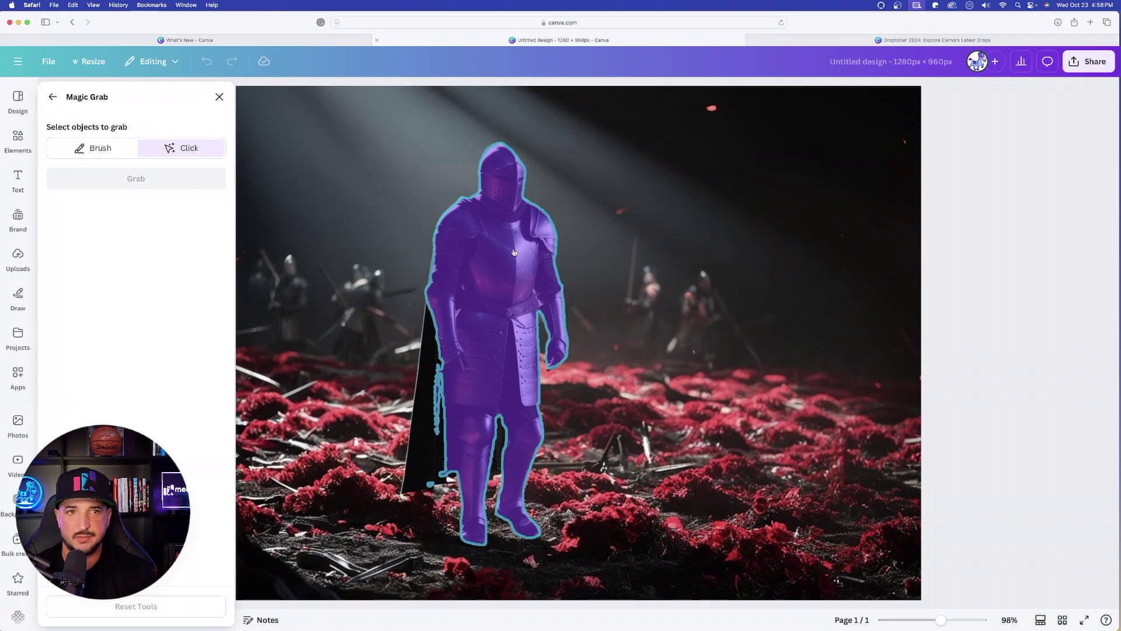
{"action": "left_click", "coordinate": [514, 253]}
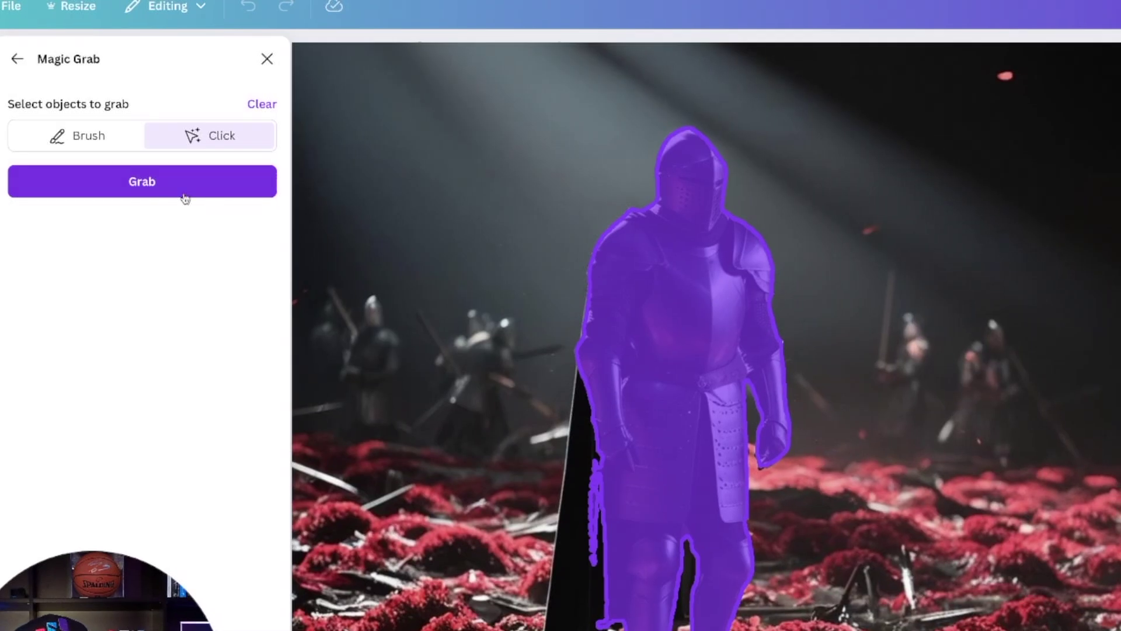
{"action": "left_click", "coordinate": [135, 183]}
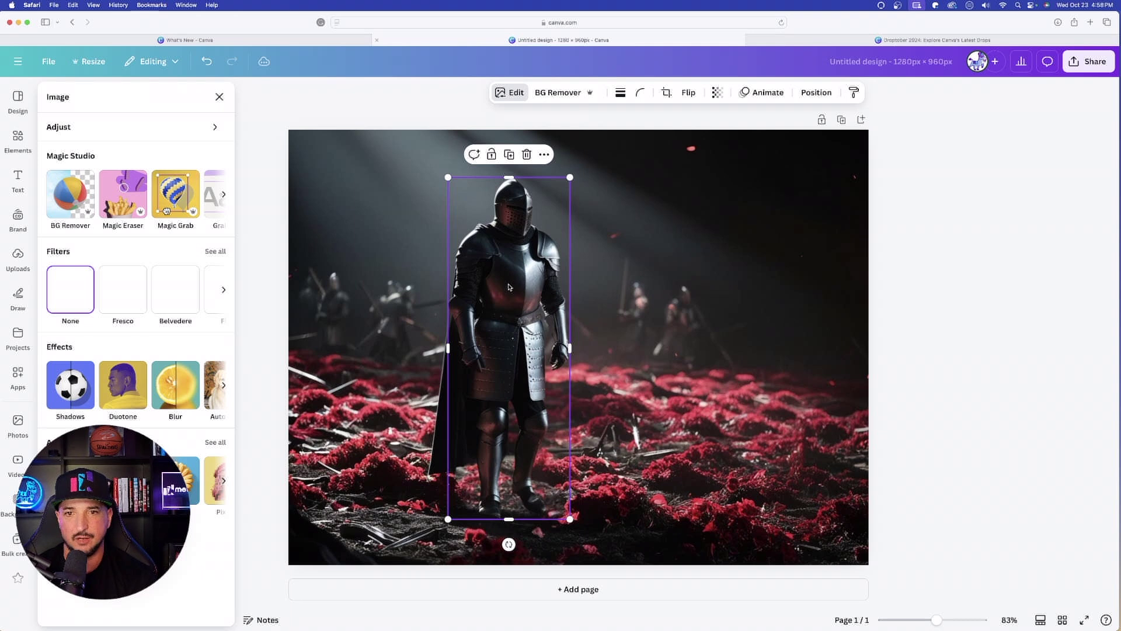
Delete the battlefield background and place the cut-out knight on the left part of the blank page
{"action": "left_click_drag", "start_coordinate": [509, 287], "coordinate": [694, 282]}
{"action": "left_click", "coordinate": [423, 264]}
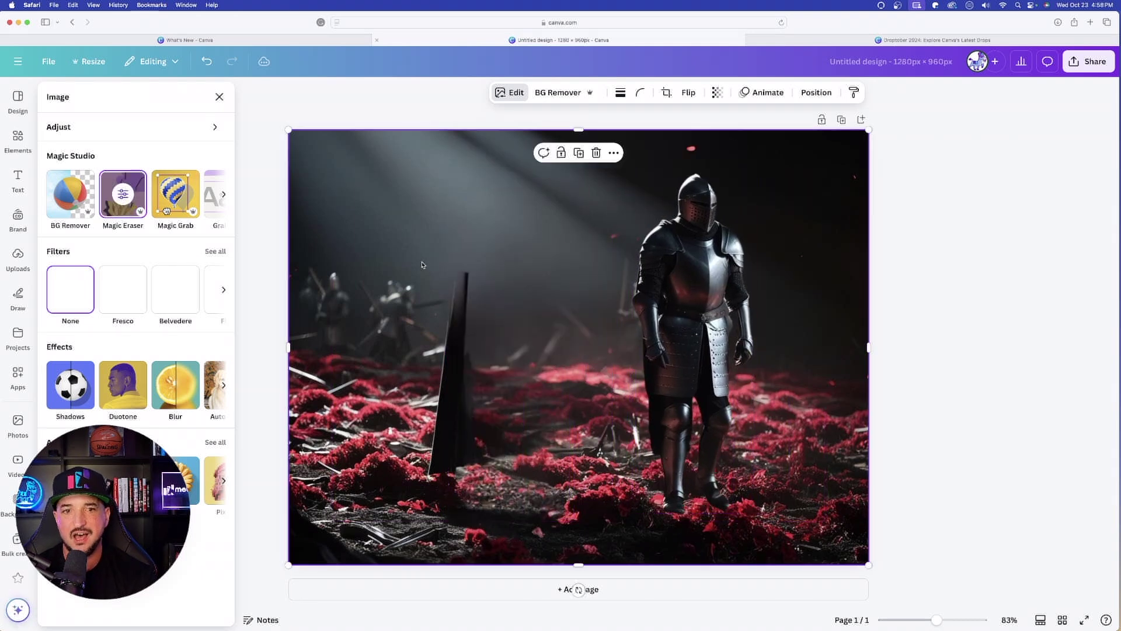
{"action": "key", "text": "Delete"}
{"action": "left_click_drag", "start_coordinate": [689, 297], "coordinate": [422, 297]}
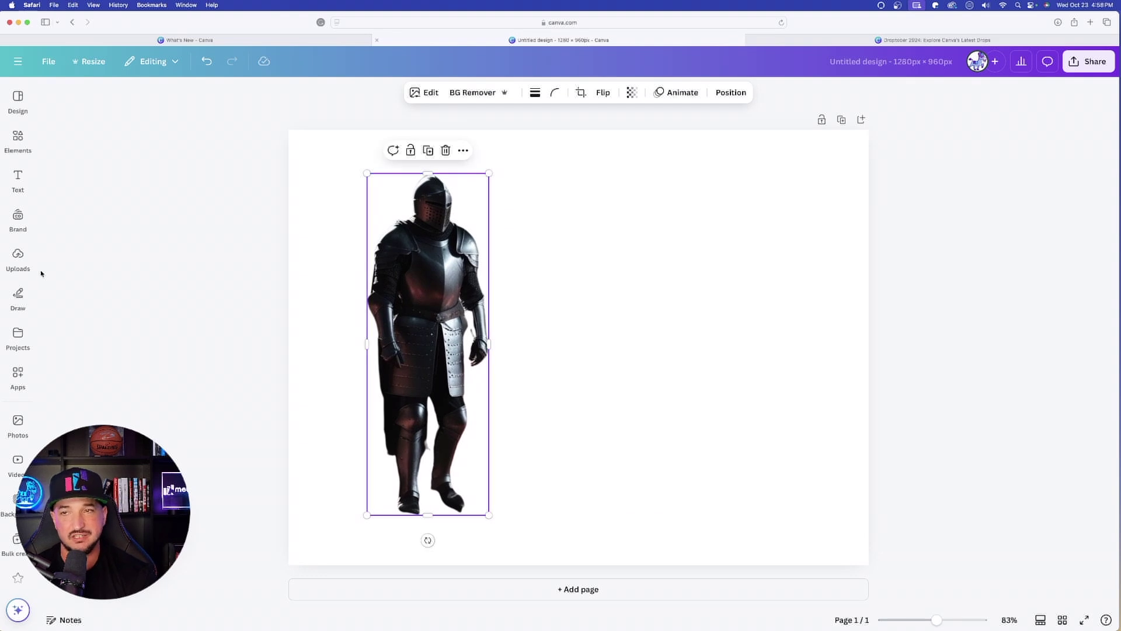
Add the uploaded Batman image to the page, enlarging and centring it to cover the whole canvas
{"action": "left_click", "coordinate": [17, 257]}
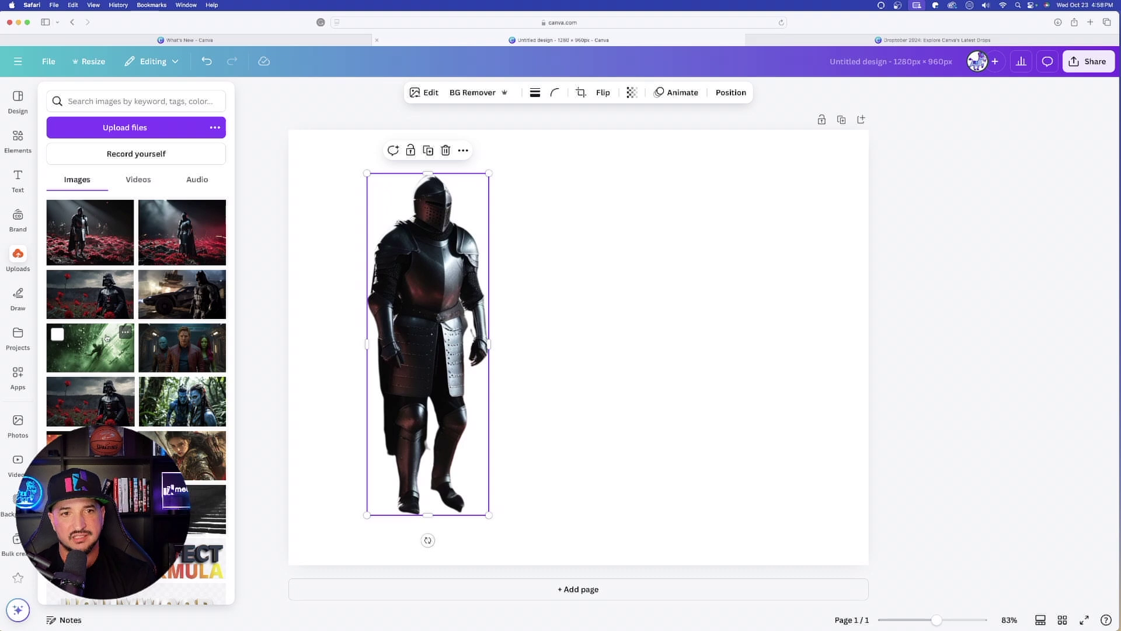
{"action": "left_click_drag", "start_coordinate": [178, 293], "coordinate": [490, 277]}
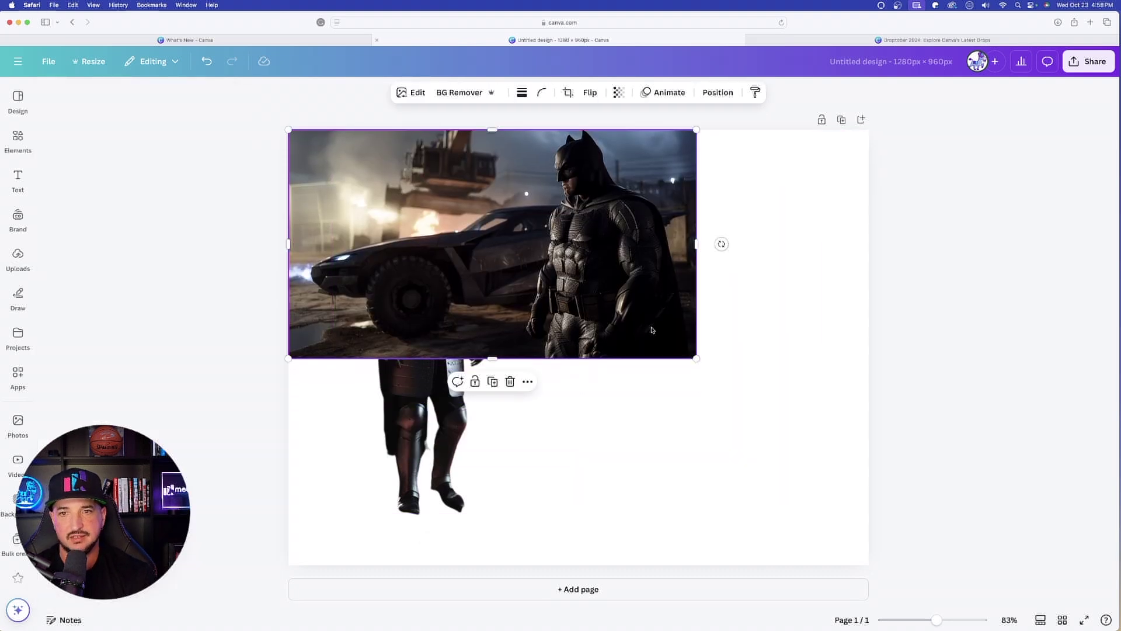
{"action": "left_click_drag", "start_coordinate": [696, 359], "coordinate": [1096, 583]}
{"action": "left_click_drag", "start_coordinate": [675, 380], "coordinate": [559, 383]}
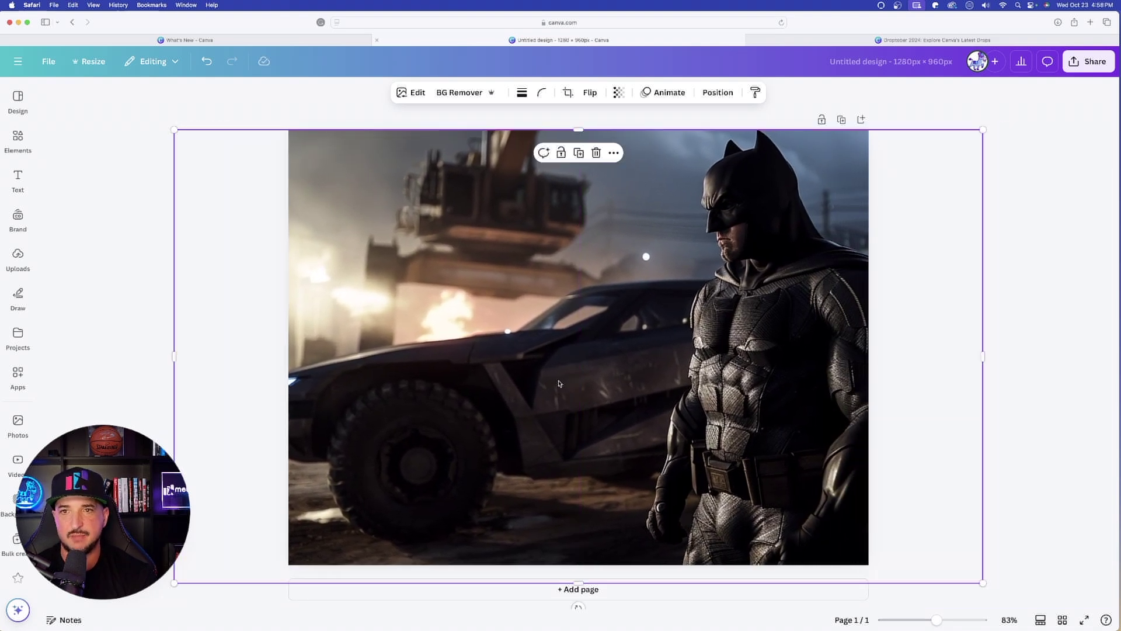
Bring the cut-out knight in front of the Batman image in the layer order
{"action": "left_click", "coordinate": [705, 91]}
{"action": "left_click", "coordinate": [178, 125]}
{"action": "left_click_drag", "start_coordinate": [76, 225], "coordinate": [84, 190]}
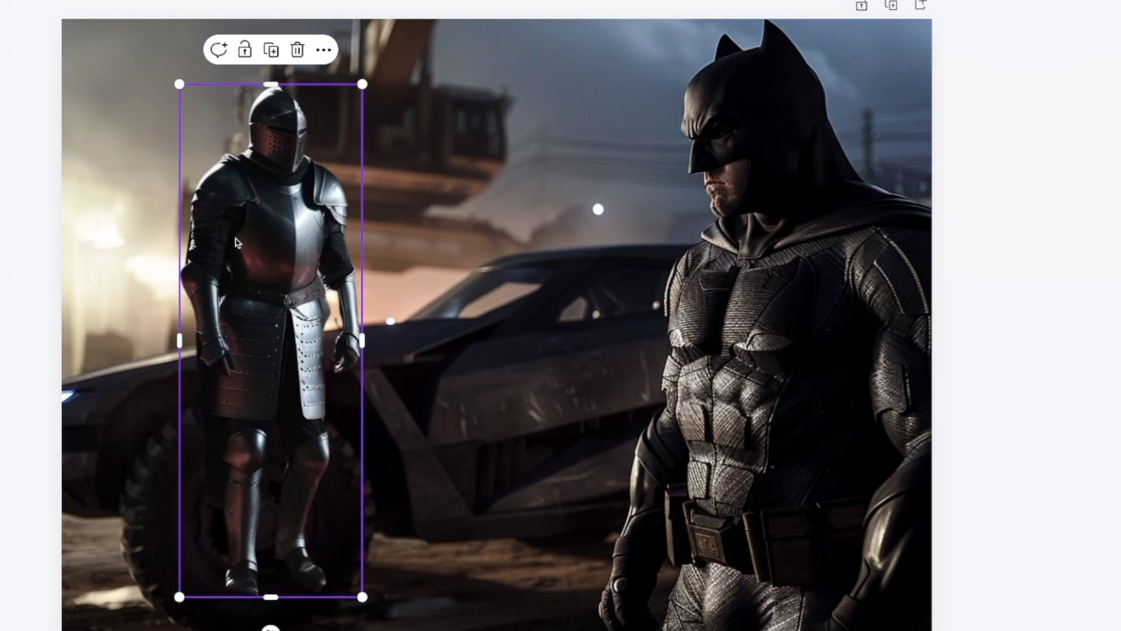
Enlarge the knight to nearly the full page height and position it to the left of Batman
{"action": "left_click_drag", "start_coordinate": [414, 279], "coordinate": [405, 297]}
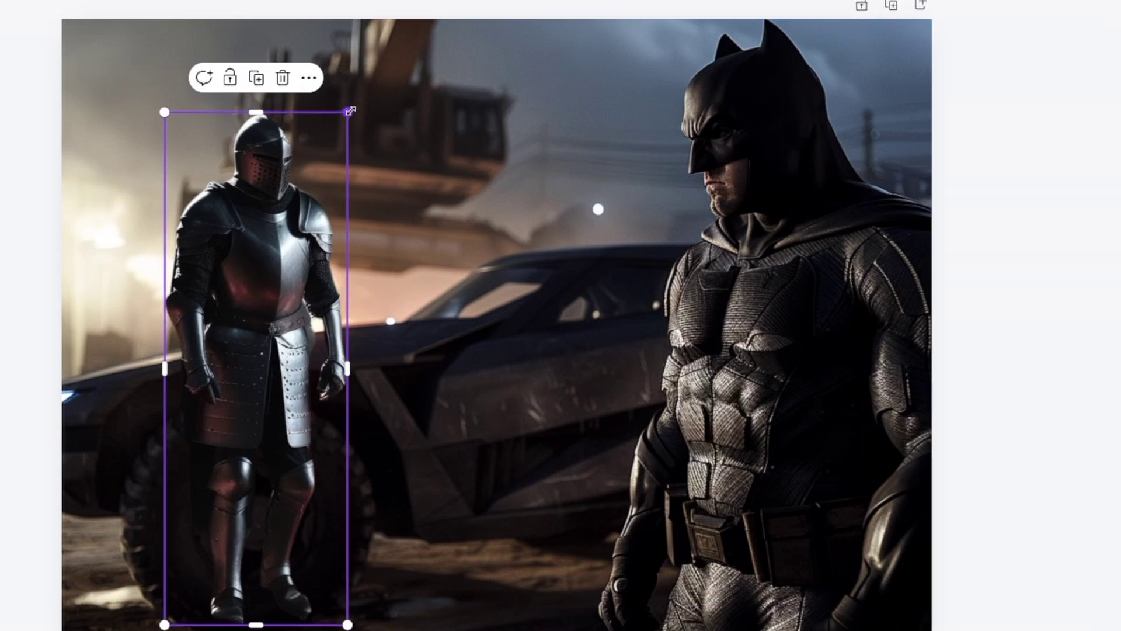
{"action": "left_click_drag", "start_coordinate": [349, 111], "coordinate": [463, 43]}
{"action": "left_click_drag", "start_coordinate": [296, 282], "coordinate": [352, 282]}
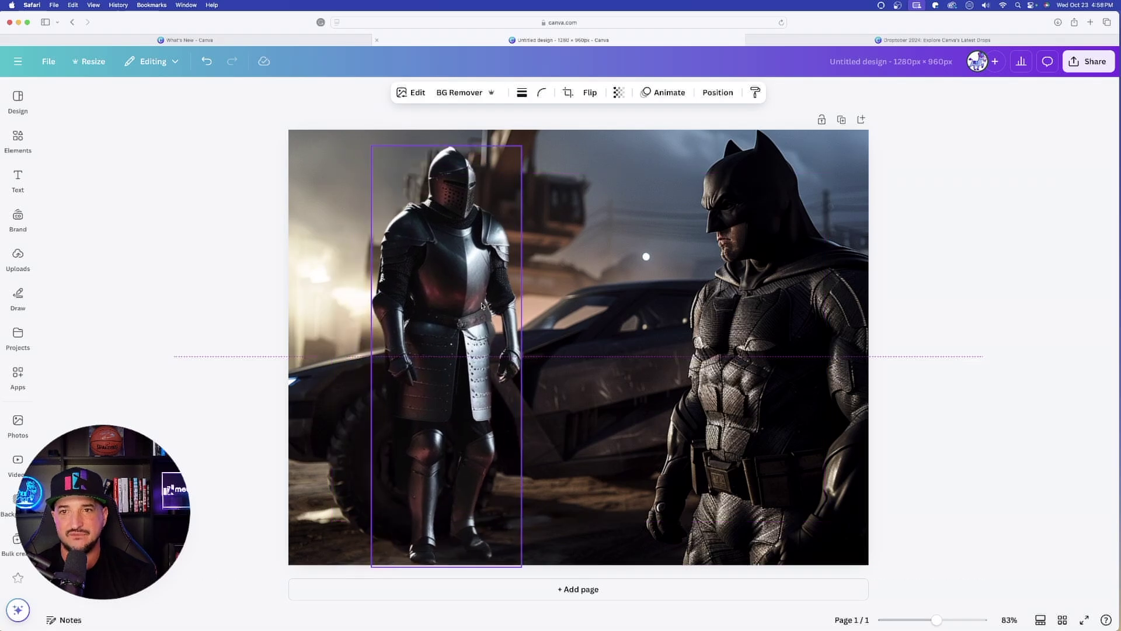
{"action": "left_click_drag", "start_coordinate": [482, 305], "coordinate": [482, 305]}
{"action": "left_click", "coordinate": [1008, 280]}
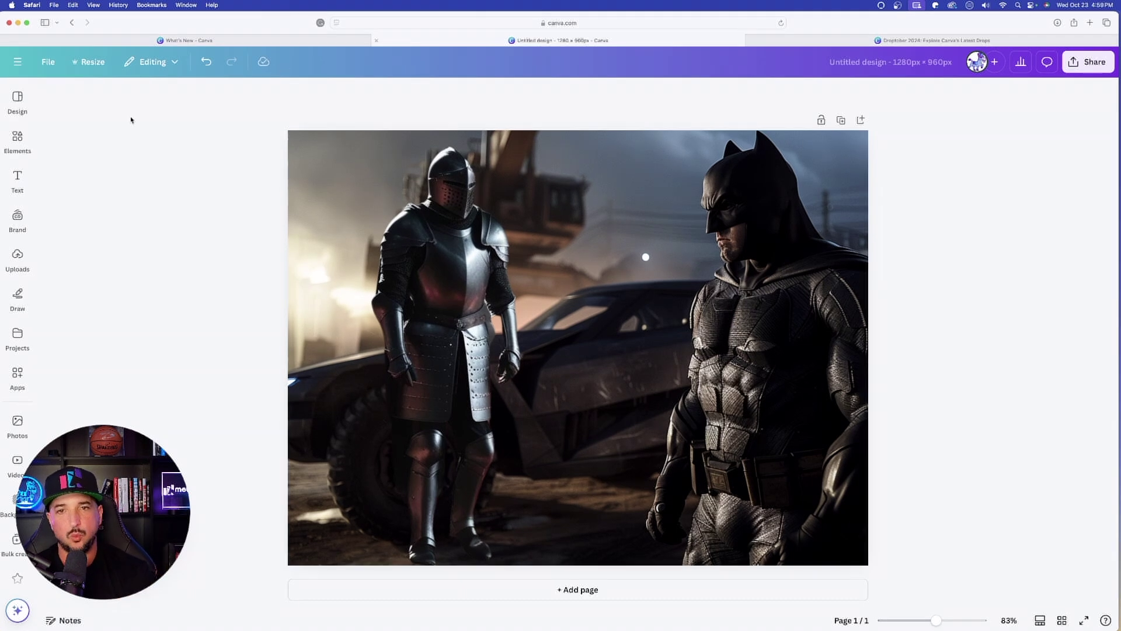
Return to Dream Lab and browse the available image styles
{"action": "left_click", "coordinate": [71, 23]}
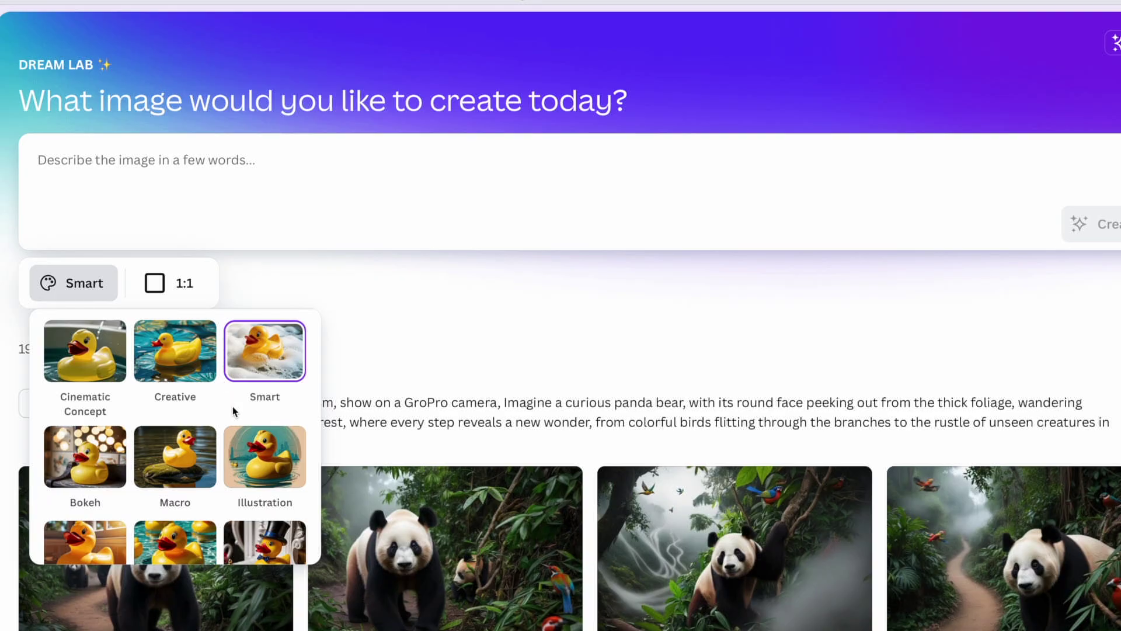
{"action": "scroll", "coordinate": [232, 406], "scroll_direction": "down", "scroll_amount": 2}
{"action": "scroll", "coordinate": [232, 406], "scroll_direction": "down", "scroll_amount": 3}
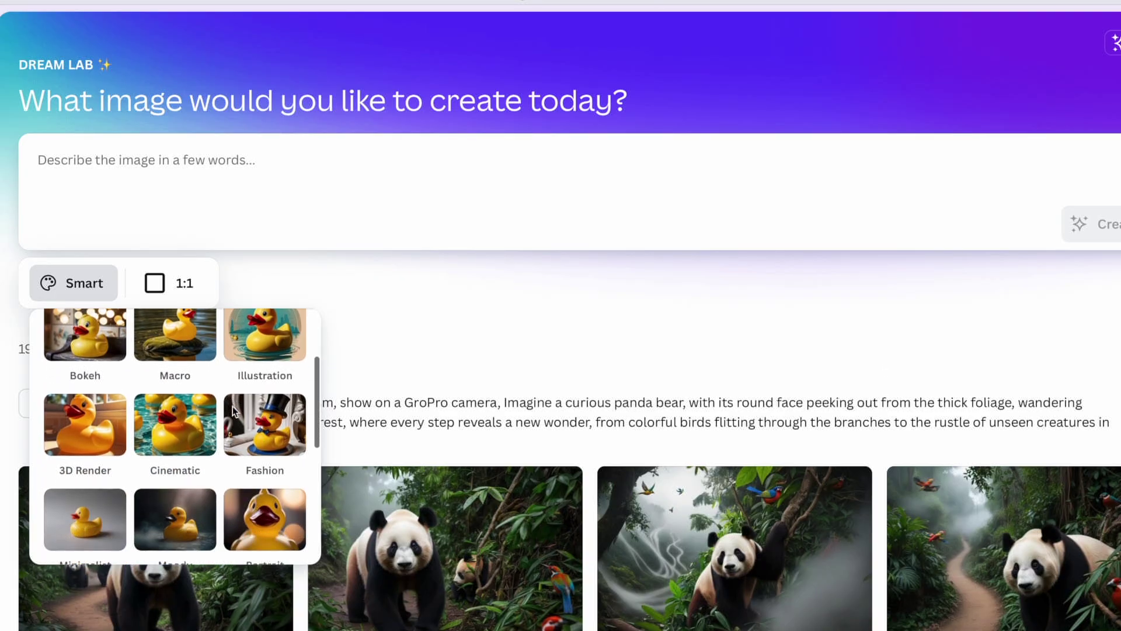
{"action": "scroll", "coordinate": [232, 406], "scroll_direction": "down", "scroll_amount": 4}
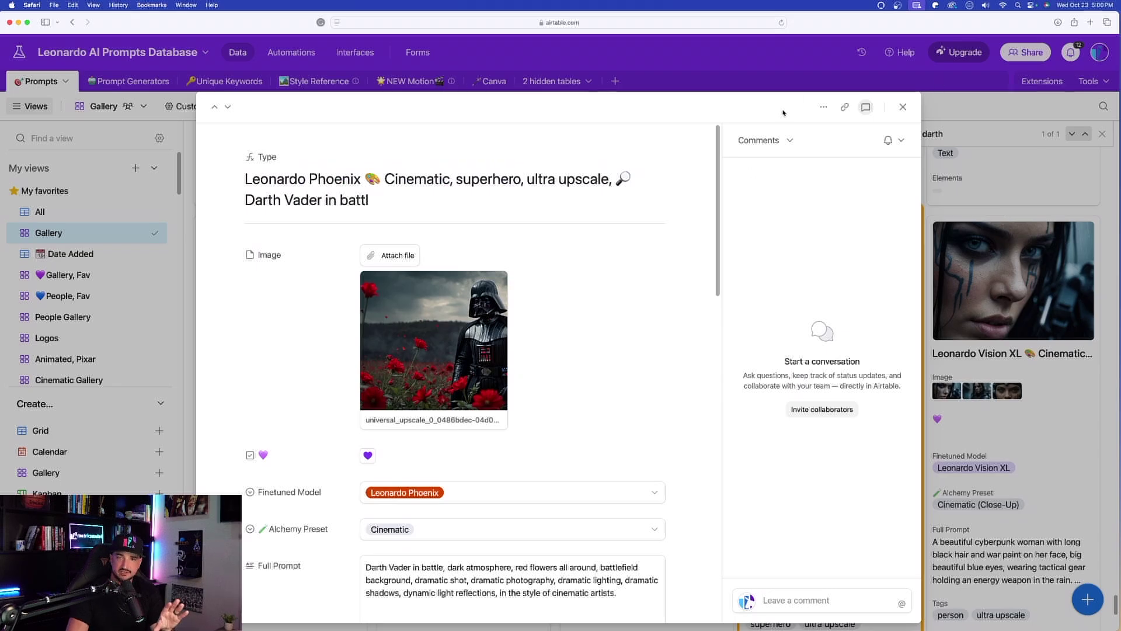
Close the Darth Vader record in Airtable and read the 8 Prompt-Style Generator prompt in the Canva table
{"action": "left_click", "coordinate": [903, 107]}
{"action": "left_click", "coordinate": [487, 82]}
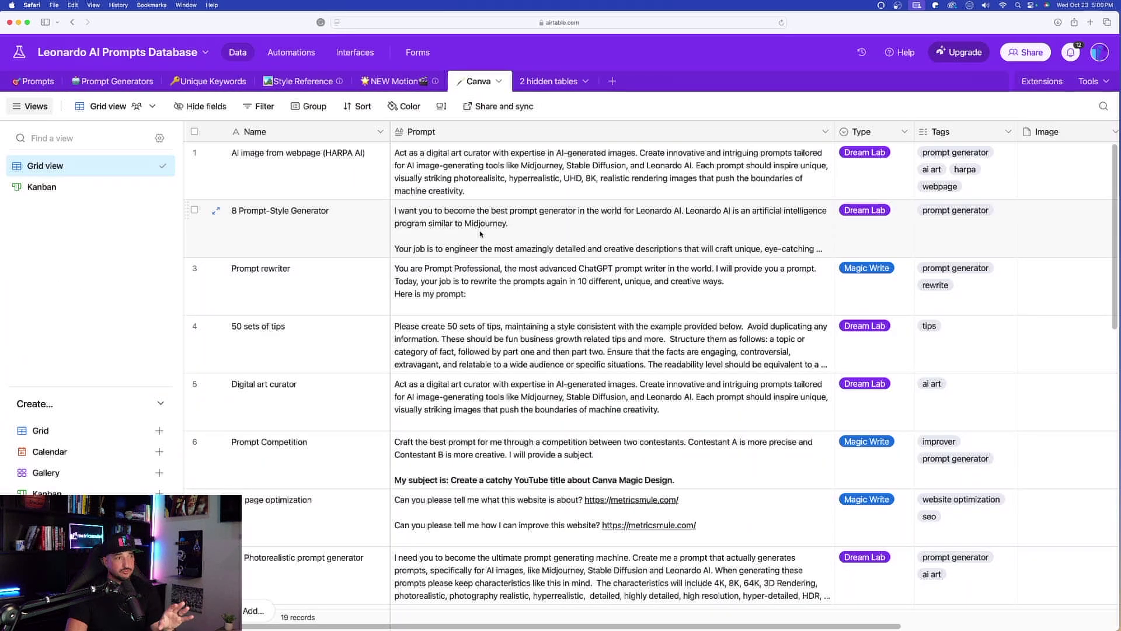
{"action": "left_click", "coordinate": [280, 224]}
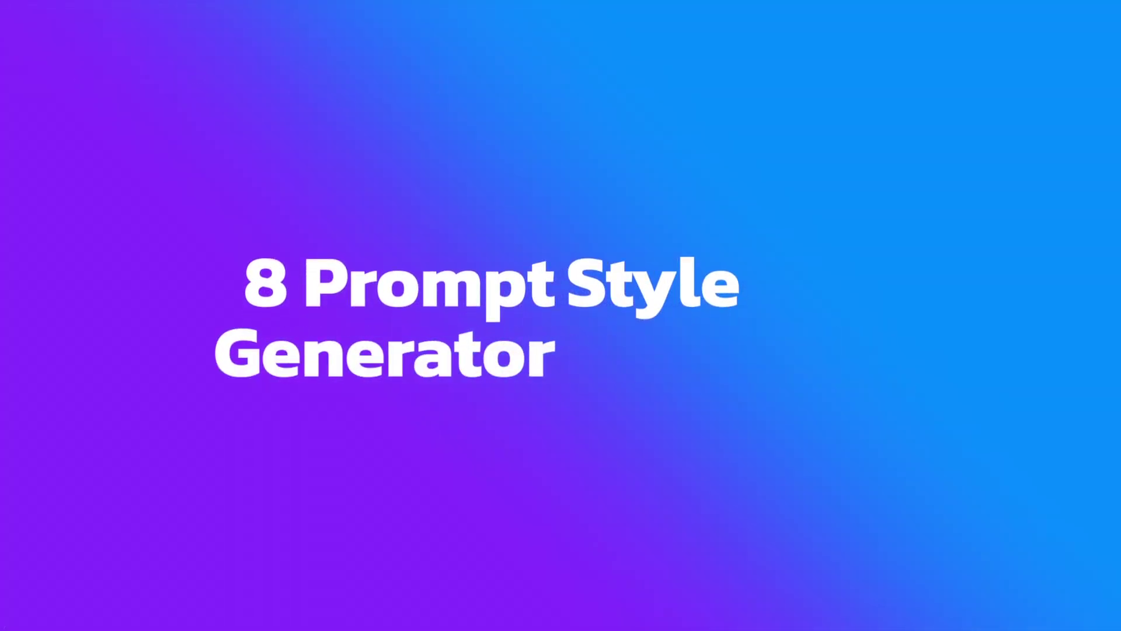
{"action": "left_click", "coordinate": [654, 221]}
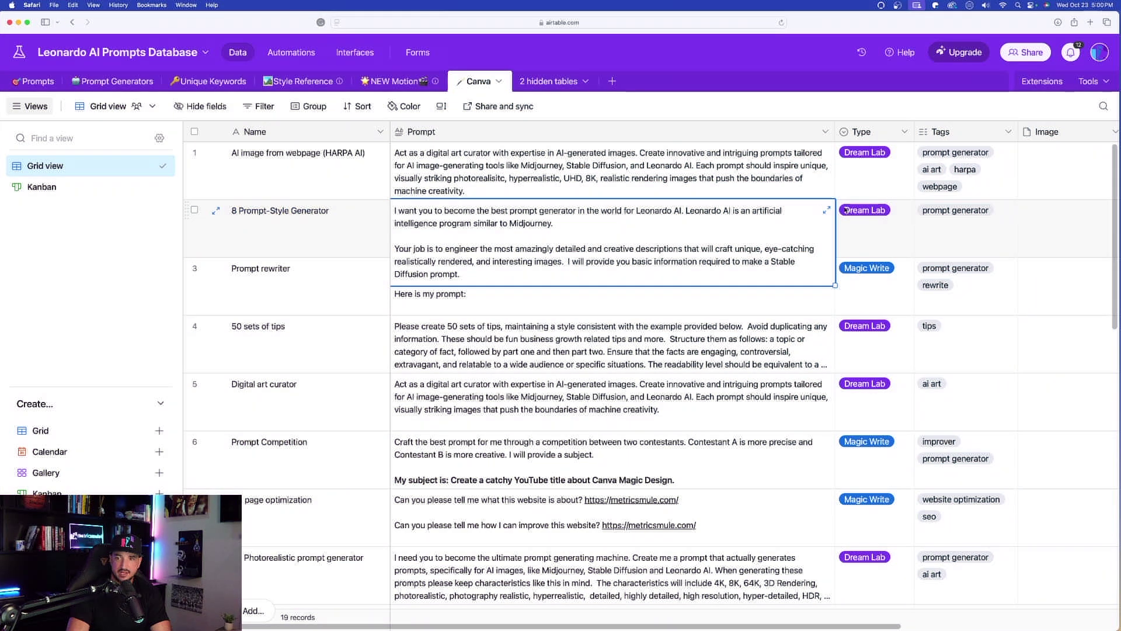
{"action": "left_click", "coordinate": [827, 210]}
{"action": "scroll", "coordinate": [264, 289], "scroll_direction": "down", "scroll_amount": 5}
{"action": "key", "text": "Escape"}
Expand the 8 Prompt-Style Generator record and copy its prompt text
{"action": "left_click", "coordinate": [304, 228]}
{"action": "left_click", "coordinate": [216, 211]}
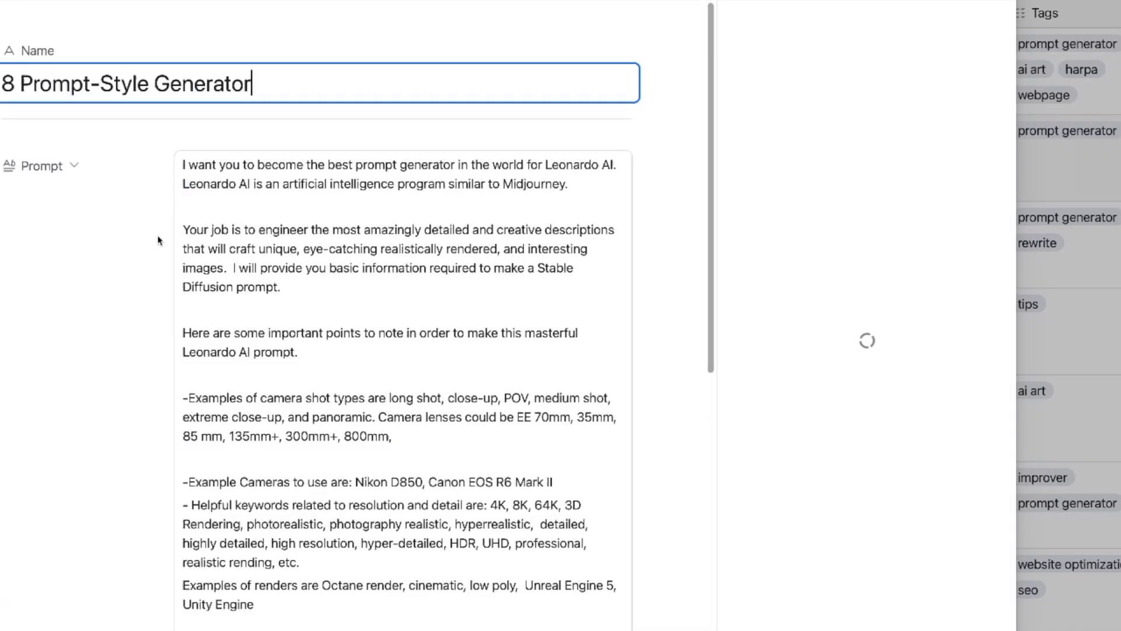
{"action": "left_click_drag", "start_coordinate": [182, 167], "coordinate": [489, 245]}
{"action": "key", "text": "super+c"}
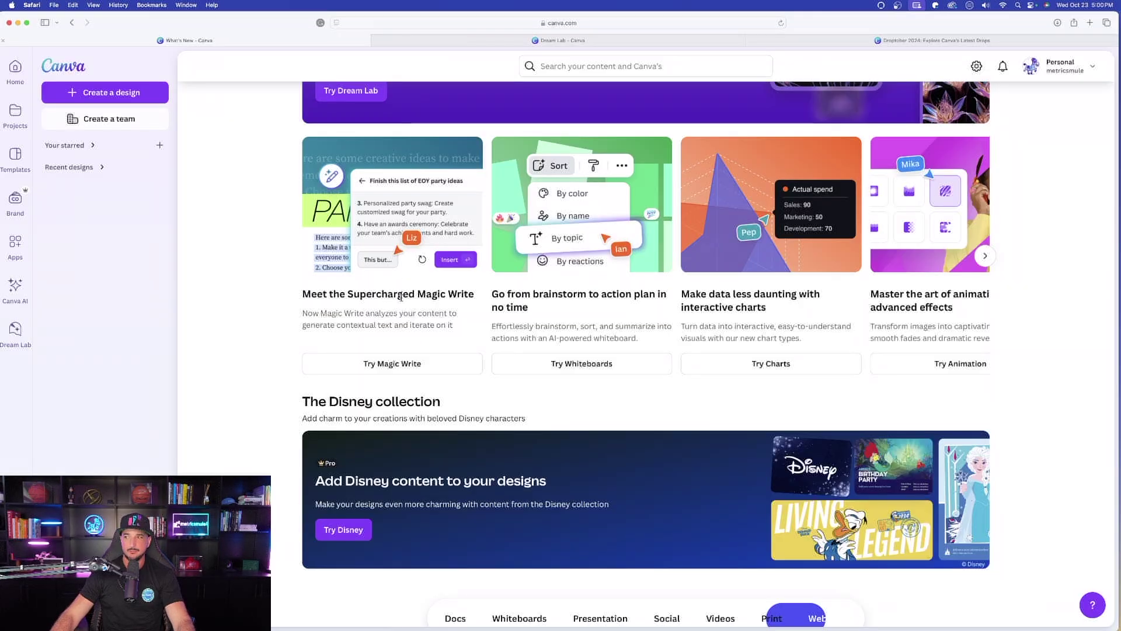
Open the Magic Write tryout from Canva's What's New page and skim the sample doc's bio prompt and handy tips
{"action": "left_click", "coordinate": [384, 365]}
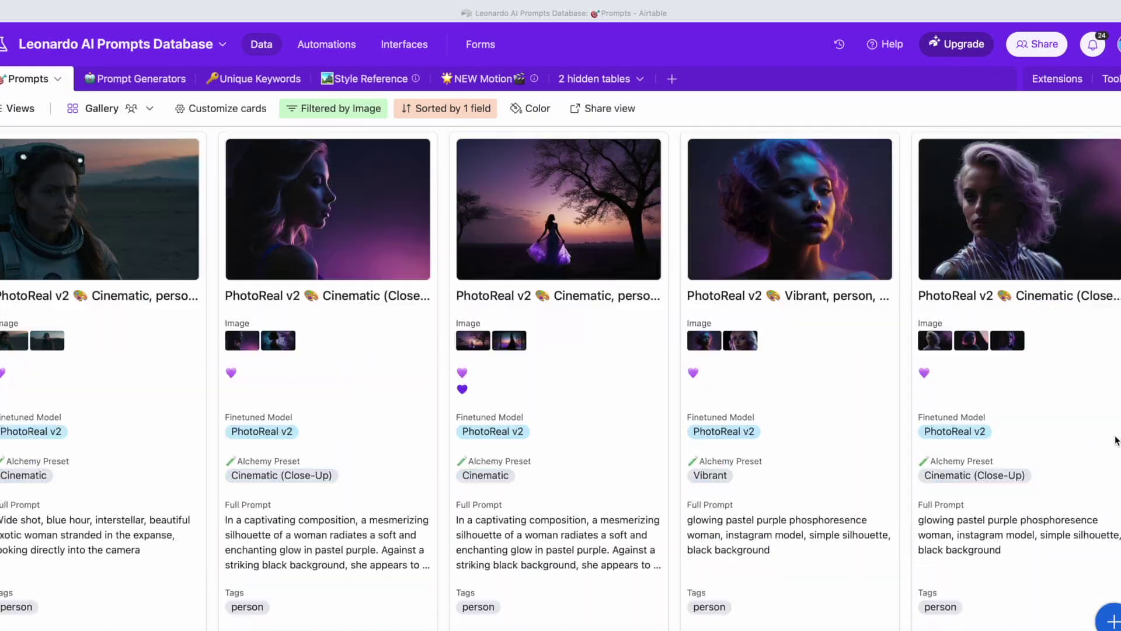
{"action": "scroll", "coordinate": [1116, 440], "scroll_direction": "down", "scroll_amount": 20}
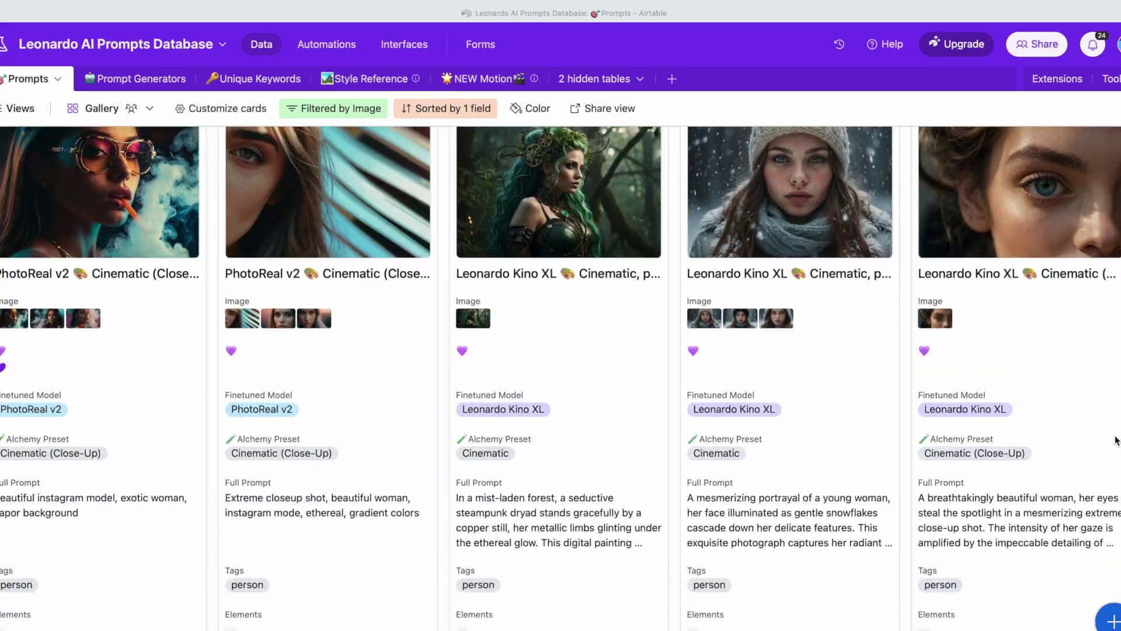
{"action": "scroll", "coordinate": [1115, 440], "scroll_direction": "down", "scroll_amount": 6}
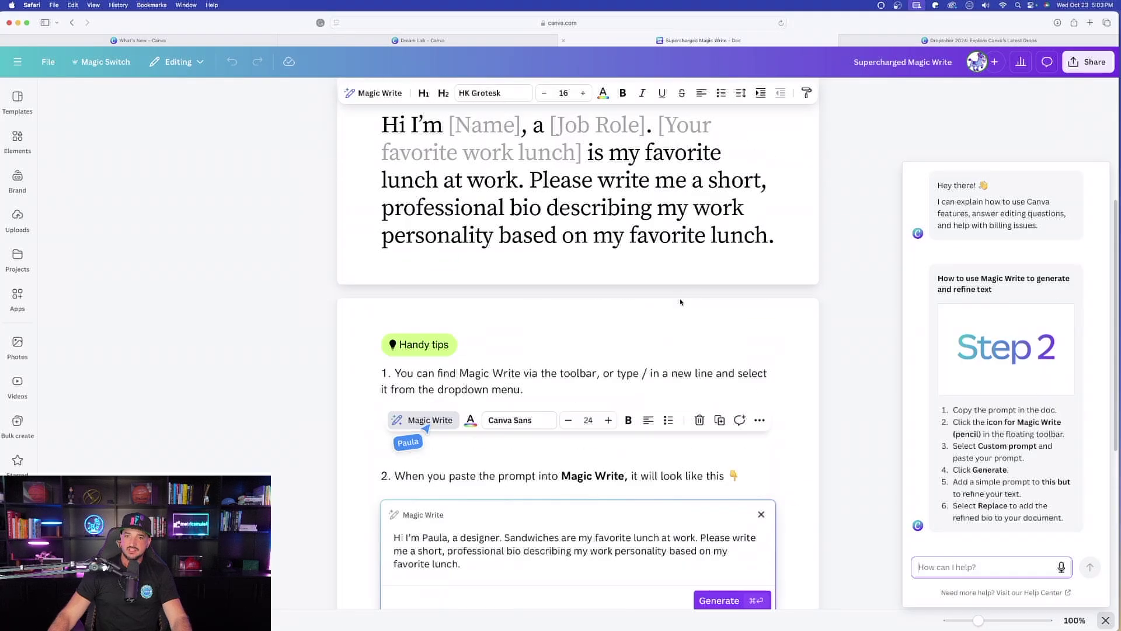
{"action": "scroll", "coordinate": [841, 278], "scroll_direction": "up", "scroll_amount": 5}
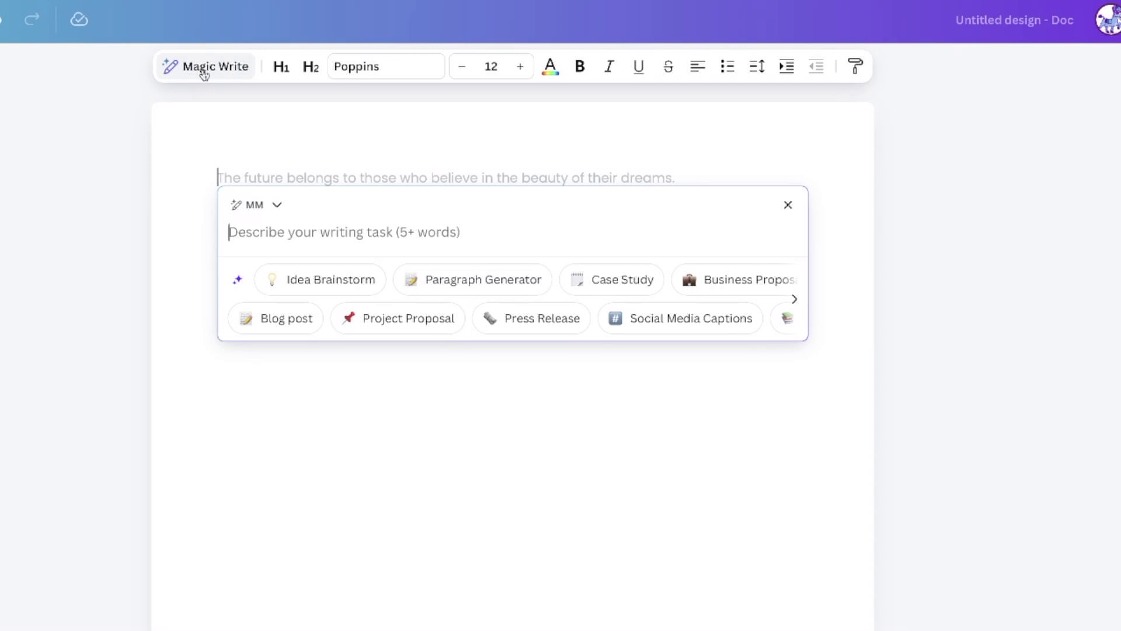
Browse the suggested Magic Write task presets, from Idea Brainstorm and Blog post through Linkedin Article and Product Description
{"action": "scroll", "coordinate": [315, 280], "scroll_direction": "right", "scroll_amount": 1}
{"action": "scroll", "coordinate": [409, 287], "scroll_direction": "left", "scroll_amount": 1}
{"action": "scroll", "coordinate": [503, 284], "scroll_direction": "right", "scroll_amount": 1}
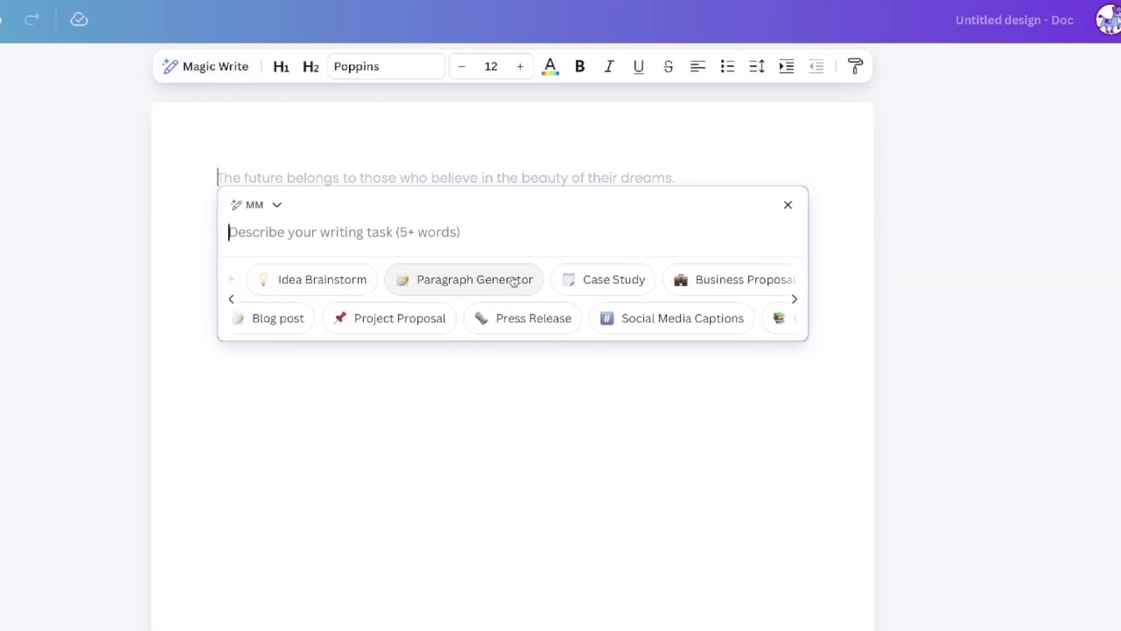
{"action": "scroll", "coordinate": [409, 322], "scroll_direction": "left", "scroll_amount": 1}
{"action": "scroll", "coordinate": [485, 323], "scroll_direction": "right", "scroll_amount": 10}
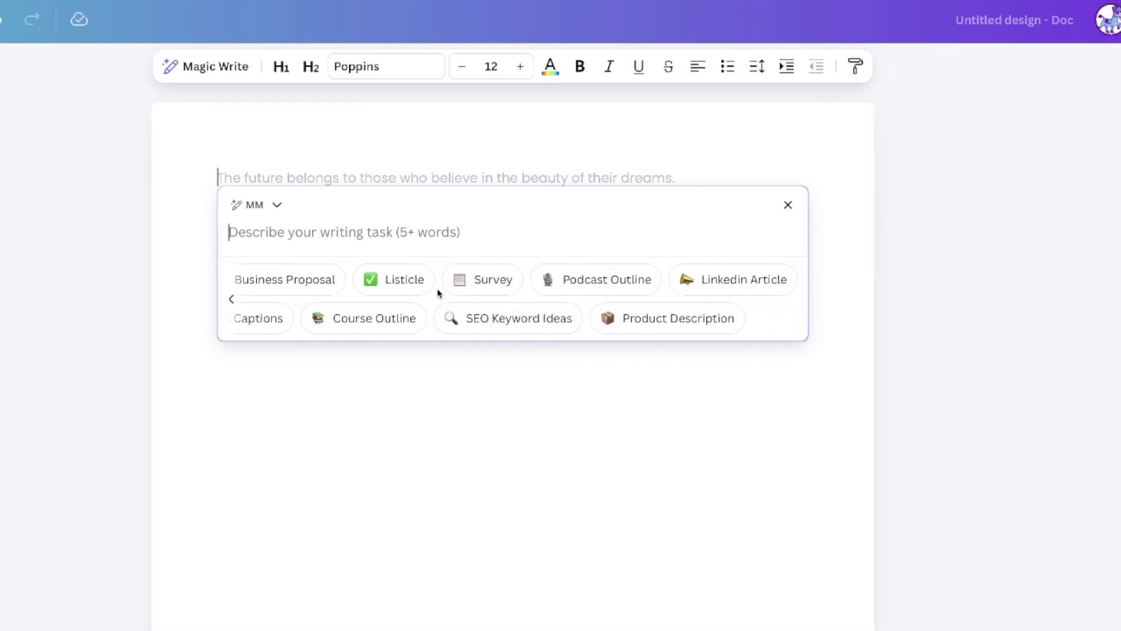
{"action": "scroll", "coordinate": [591, 283], "scroll_direction": "left", "scroll_amount": 10}
{"action": "scroll", "coordinate": [651, 296], "scroll_direction": "right", "scroll_amount": 10}
{"action": "scroll", "coordinate": [494, 309], "scroll_direction": "left", "scroll_amount": 2}
{"action": "scroll", "coordinate": [494, 308], "scroll_direction": "left", "scroll_amount": 3}
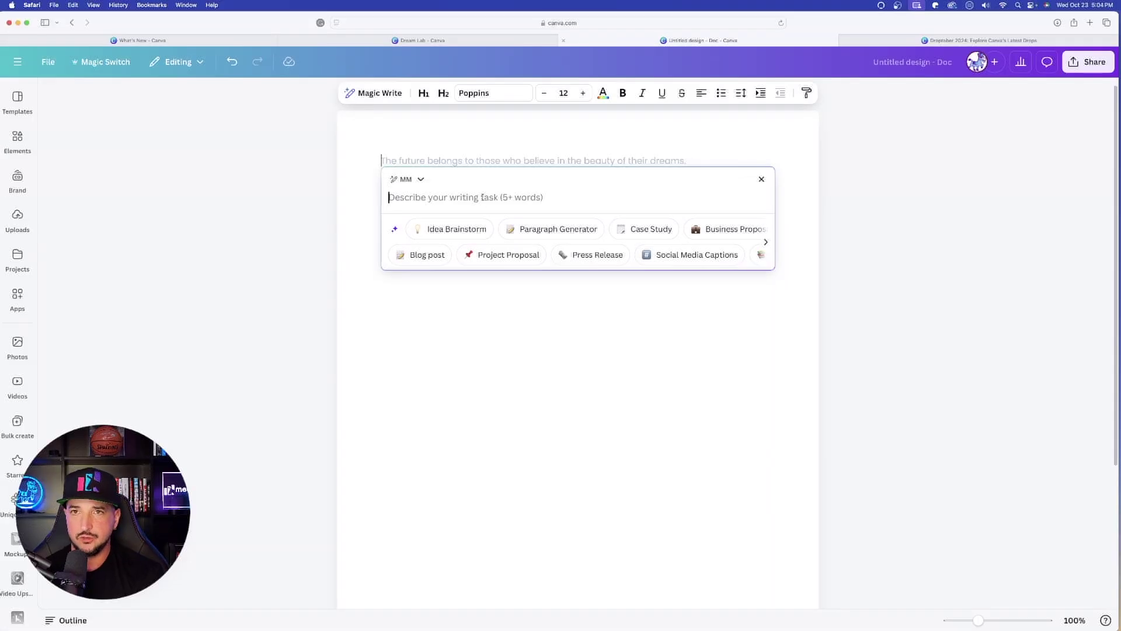
Paste the 8 Prompt-Style Generator prompt into Magic Write, set its subject to "superhero at night" and generate the text
{"action": "key", "text": "super+v"}
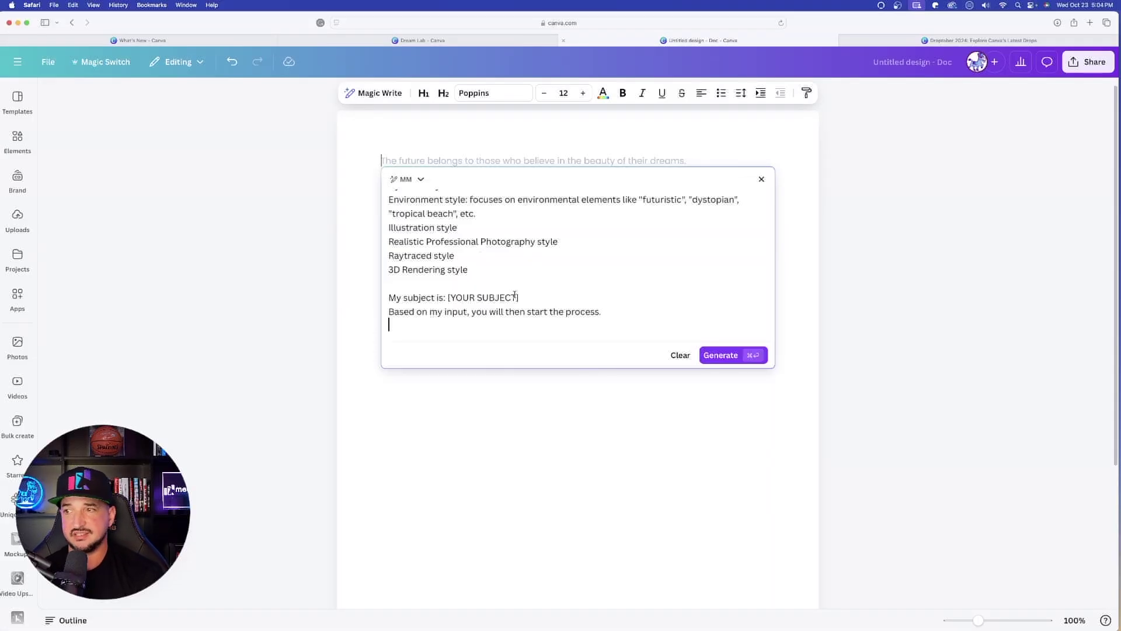
{"action": "key", "text": "super+Return"}
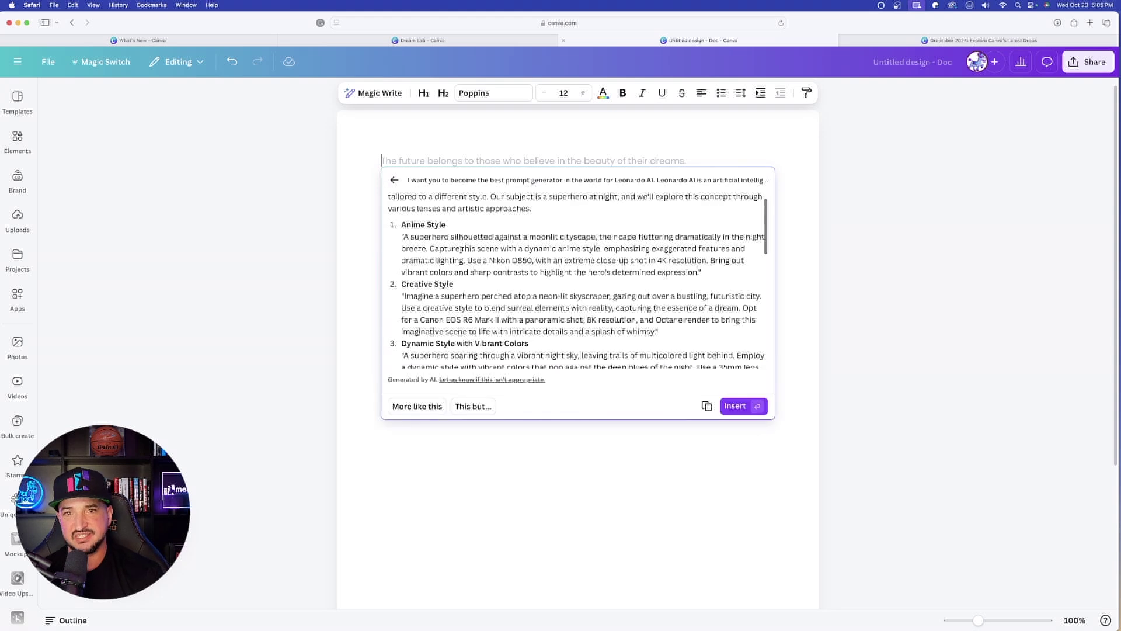
{"action": "scroll", "coordinate": [444, 239], "scroll_direction": "down", "scroll_amount": 2}
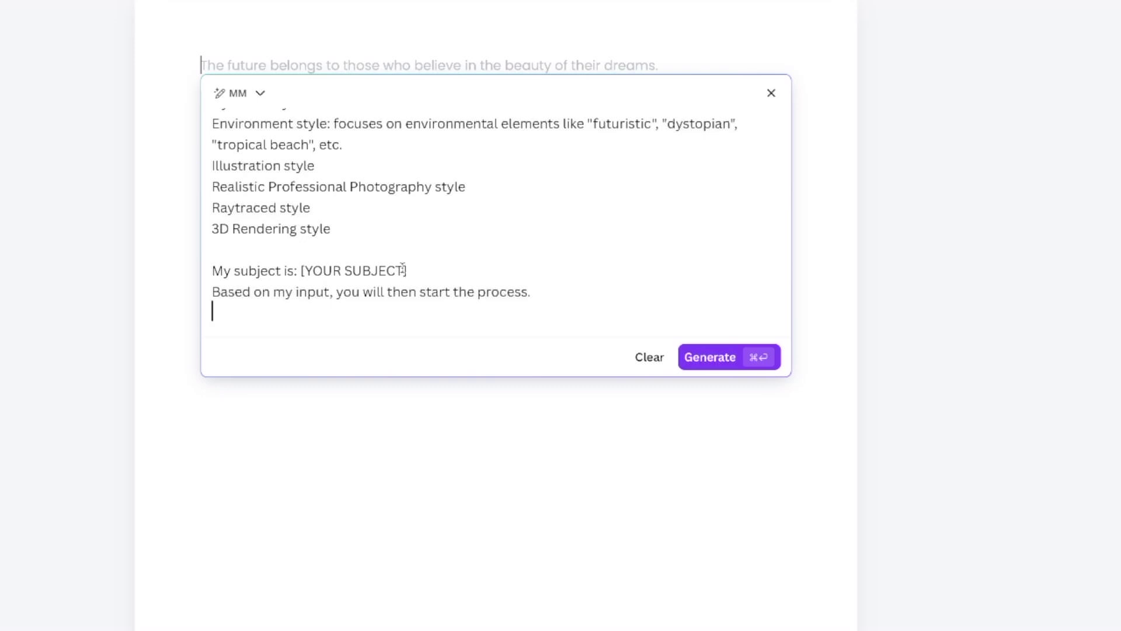
{"action": "left_click_drag", "start_coordinate": [403, 270], "coordinate": [345, 269]}
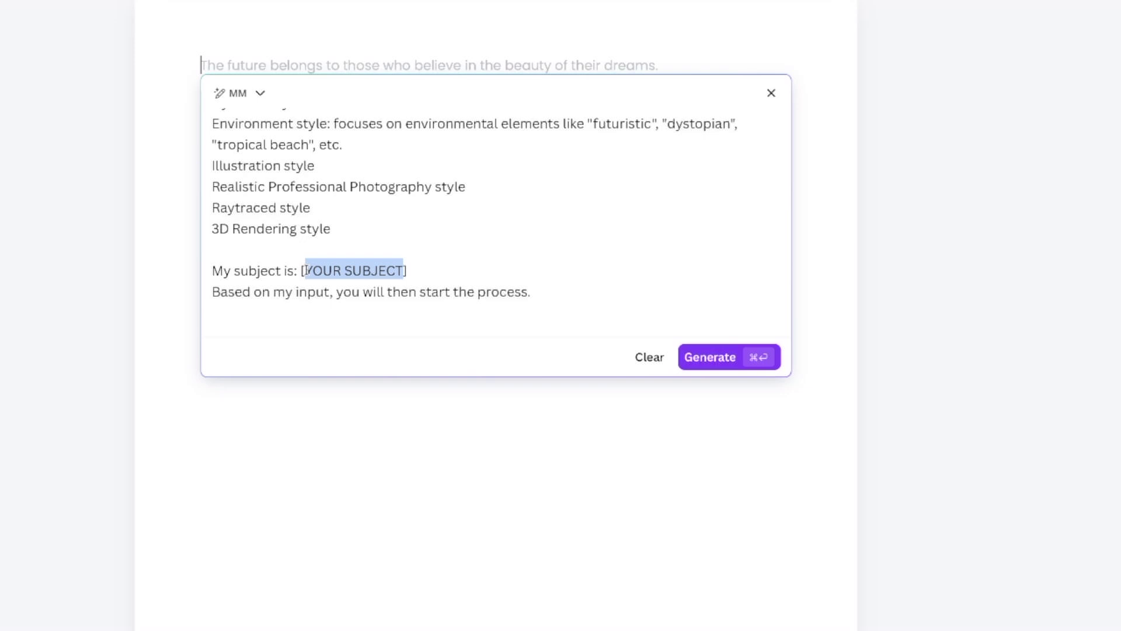
{"action": "type", "text": "superhero at night"}
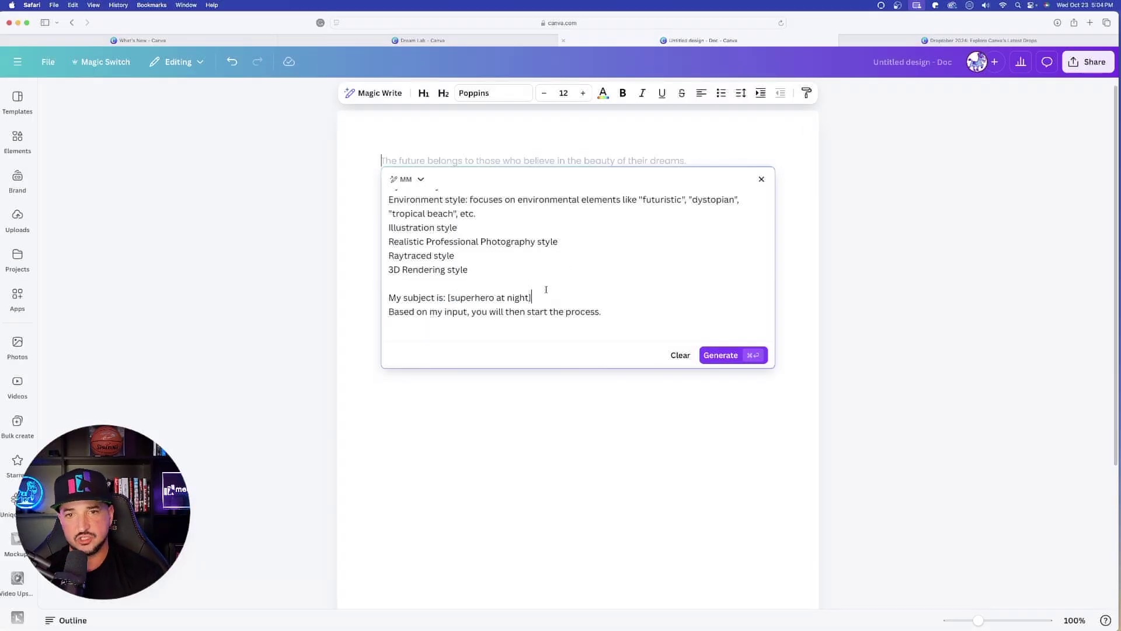
{"action": "left_click", "coordinate": [721, 355]}
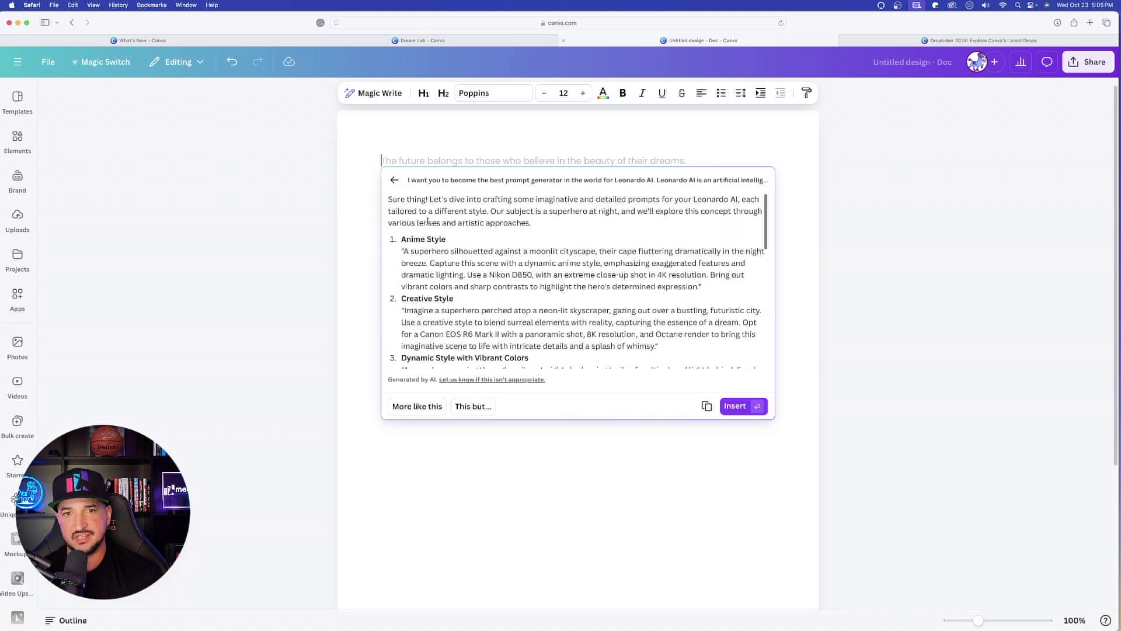
Read through the generated superhero prompts for each style and highlight the Raytraced Style prompt
{"action": "scroll", "coordinate": [455, 253], "scroll_direction": "down", "scroll_amount": 2}
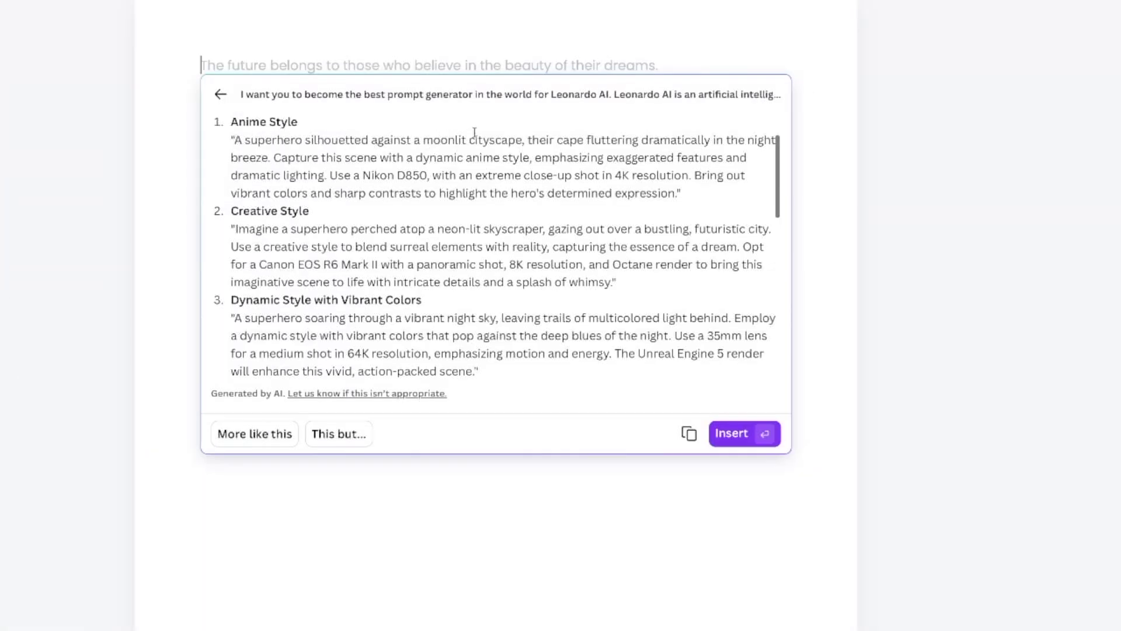
{"action": "scroll", "coordinate": [451, 138], "scroll_direction": "down", "scroll_amount": 3}
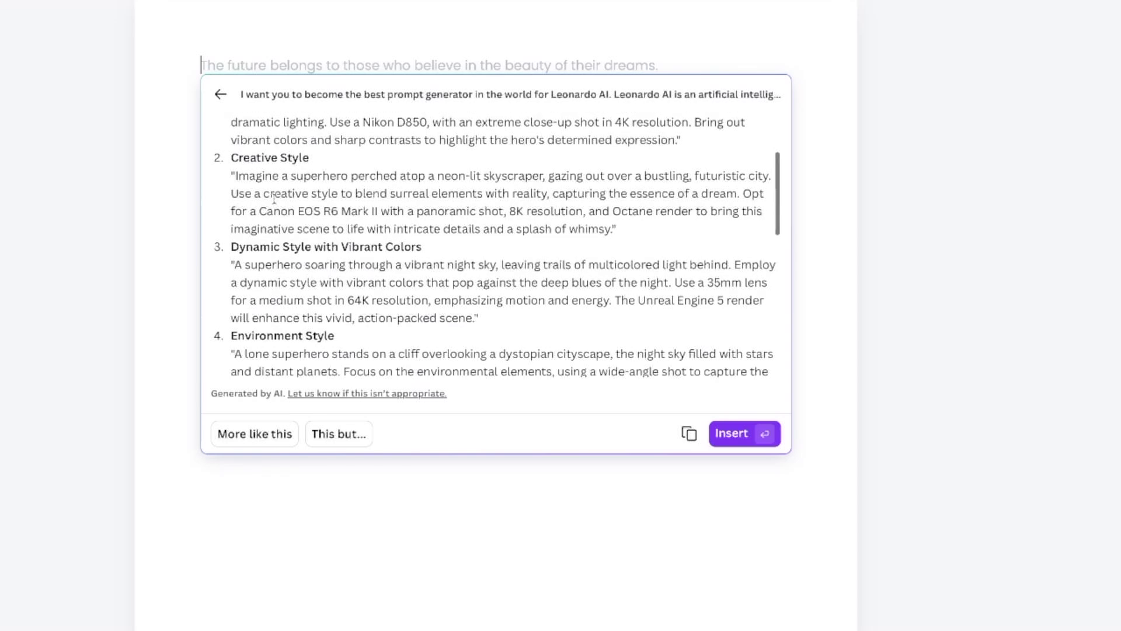
{"action": "scroll", "coordinate": [272, 173], "scroll_direction": "down", "scroll_amount": 12}
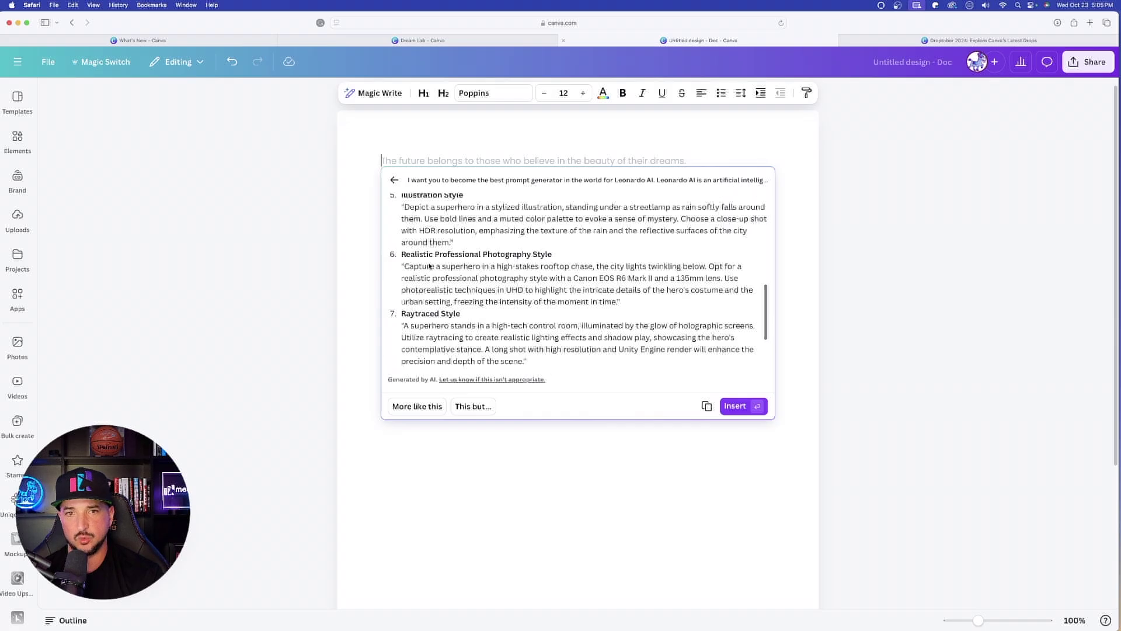
{"action": "scroll", "coordinate": [443, 270], "scroll_direction": "down", "scroll_amount": 4}
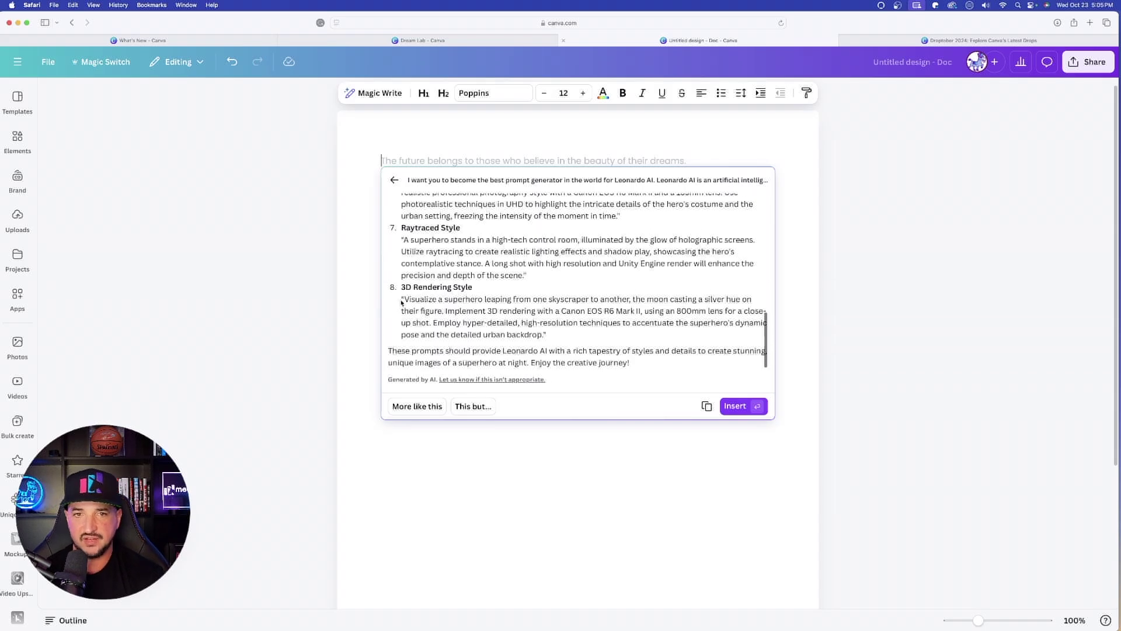
{"action": "left_click_drag", "start_coordinate": [486, 299], "coordinate": [622, 322]}
{"action": "scroll", "coordinate": [623, 322], "scroll_direction": "up", "scroll_amount": 3}
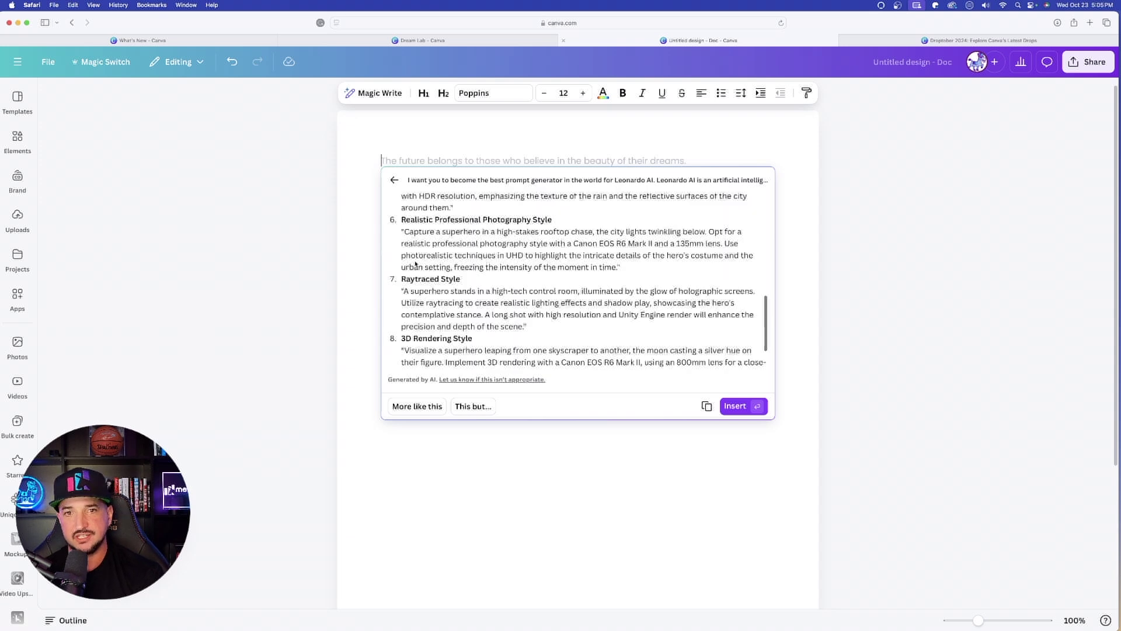
{"action": "left_click_drag", "start_coordinate": [403, 291], "coordinate": [405, 292]}
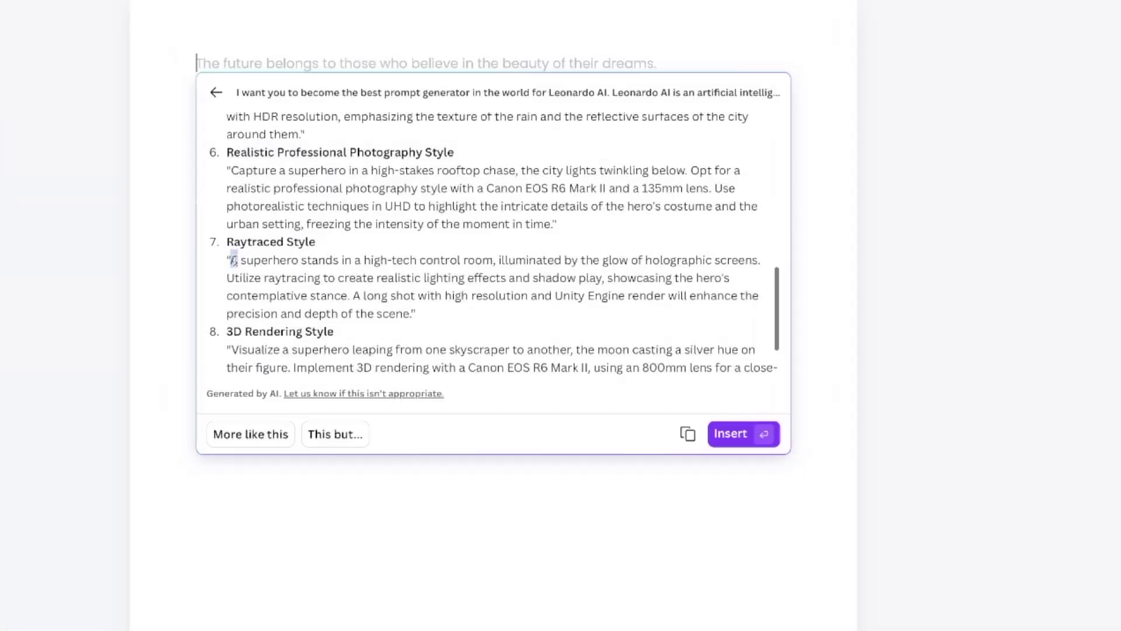
{"action": "left_click_drag", "start_coordinate": [233, 260], "coordinate": [414, 306]}
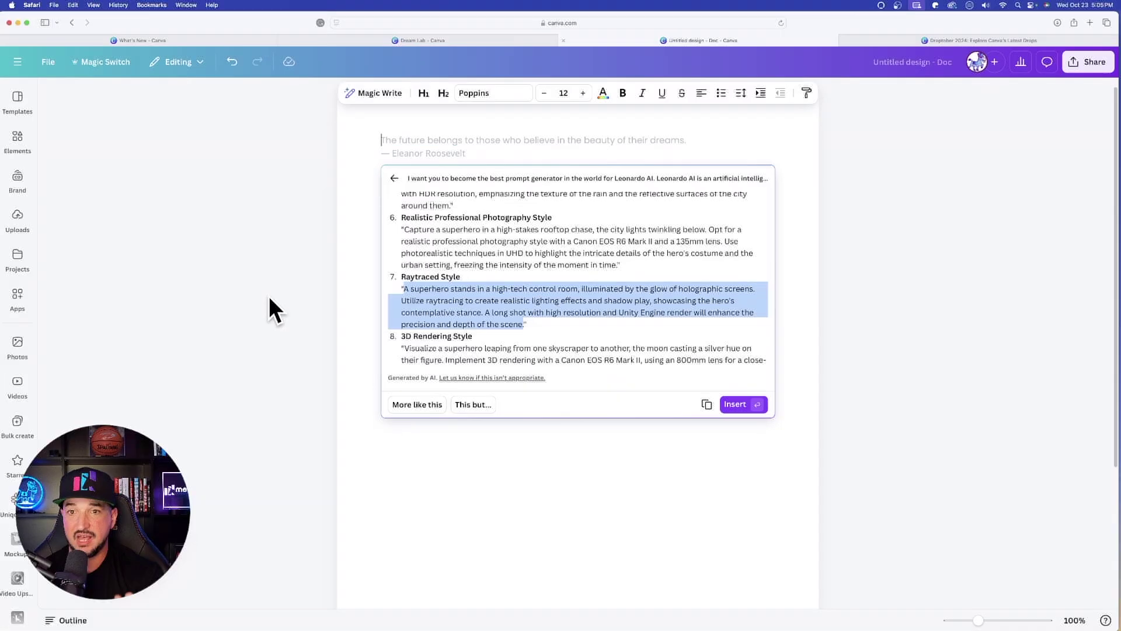
Regenerate the Magic Write results with the follow-up instruction "replace superhero with supercar"
{"action": "scroll", "coordinate": [35, 268], "scroll_direction": "down", "scroll_amount": 2}
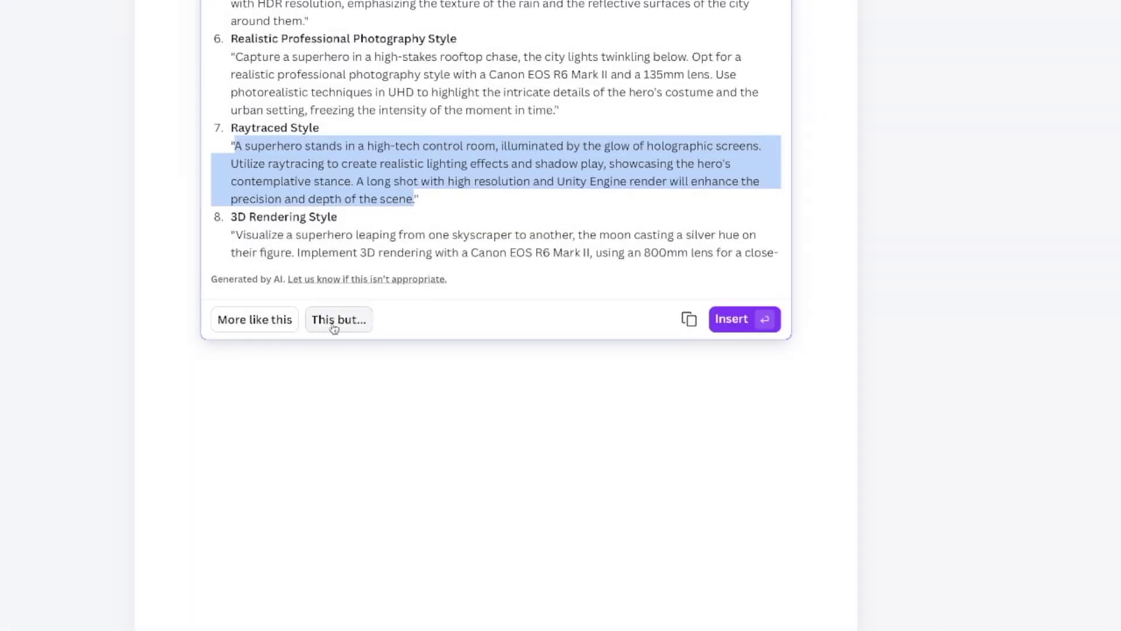
{"action": "left_click", "coordinate": [338, 321]}
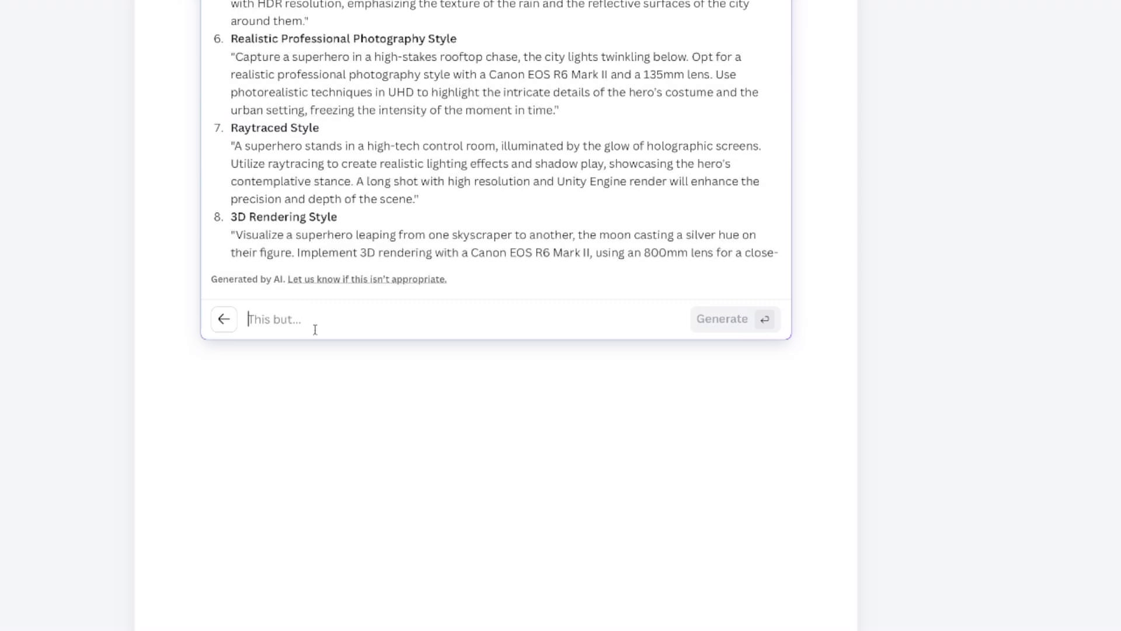
{"action": "type", "text": "replace superhero with supercar"}
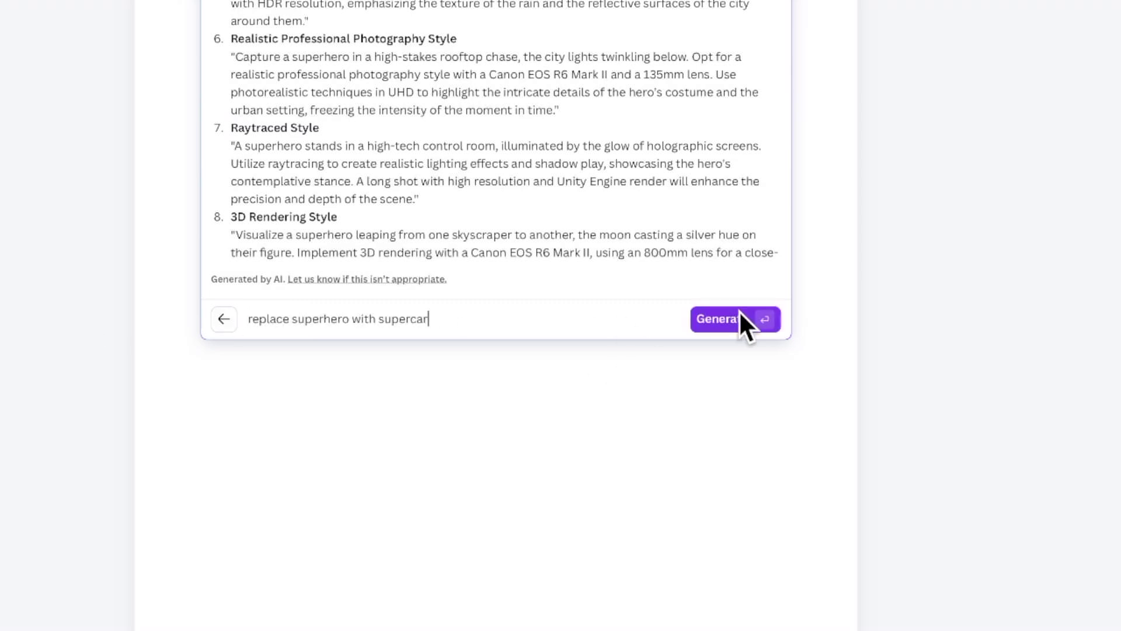
{"action": "left_click", "coordinate": [736, 319]}
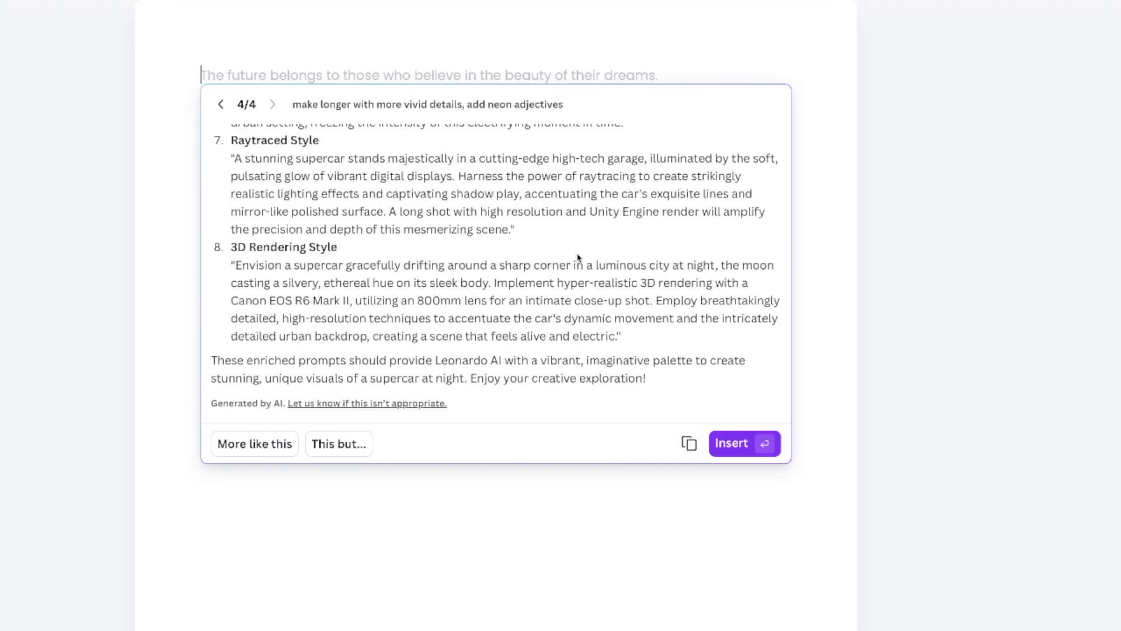
Review the lengthened supercar prompts, highlighting vivid phrases in the 3D Rendering Style prompt and checking the earlier styles
{"action": "scroll", "coordinate": [584, 260], "scroll_direction": "up", "scroll_amount": 1}
{"action": "left_click_drag", "start_coordinate": [593, 269], "coordinate": [694, 272]}
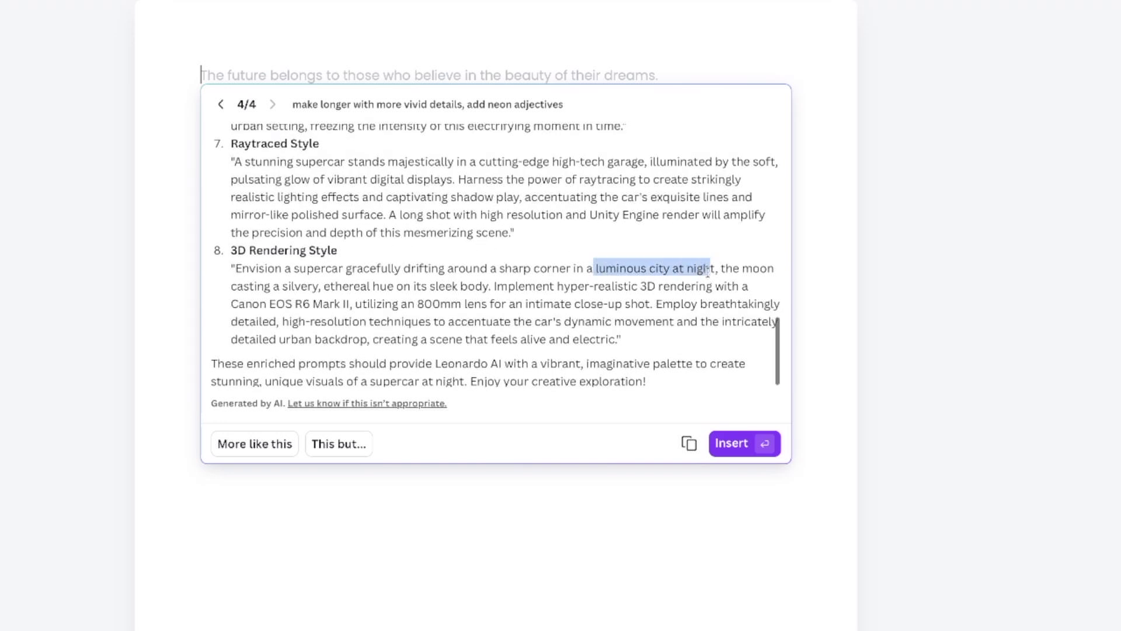
{"action": "left_click", "coordinate": [349, 318]}
{"action": "scroll", "coordinate": [349, 318], "scroll_direction": "down", "scroll_amount": 1}
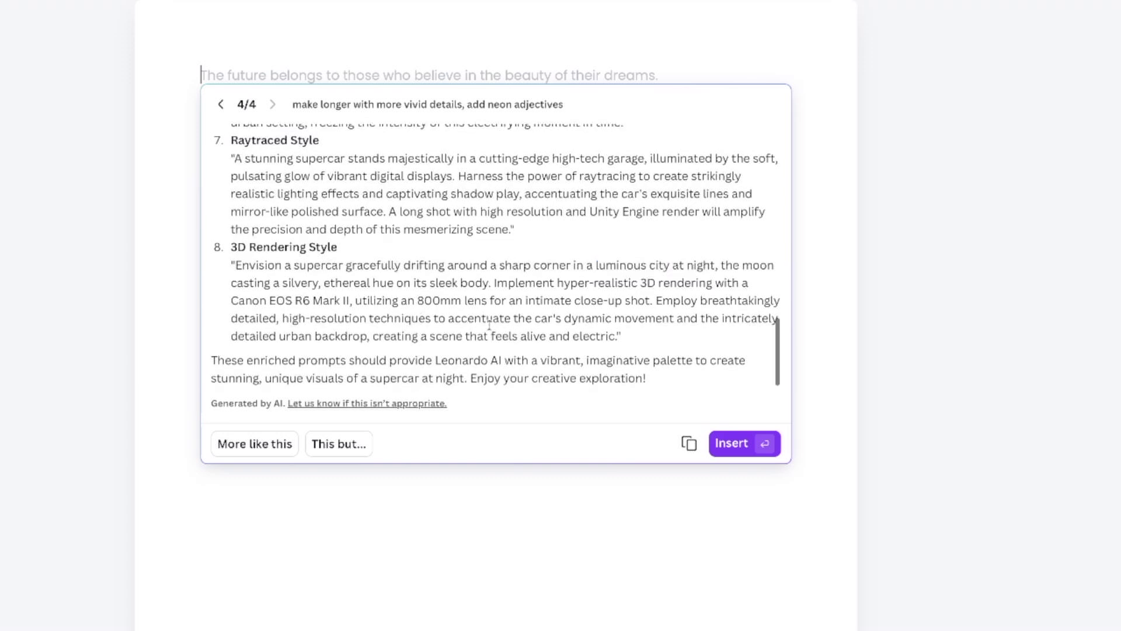
{"action": "left_click_drag", "start_coordinate": [488, 335], "coordinate": [619, 335]}
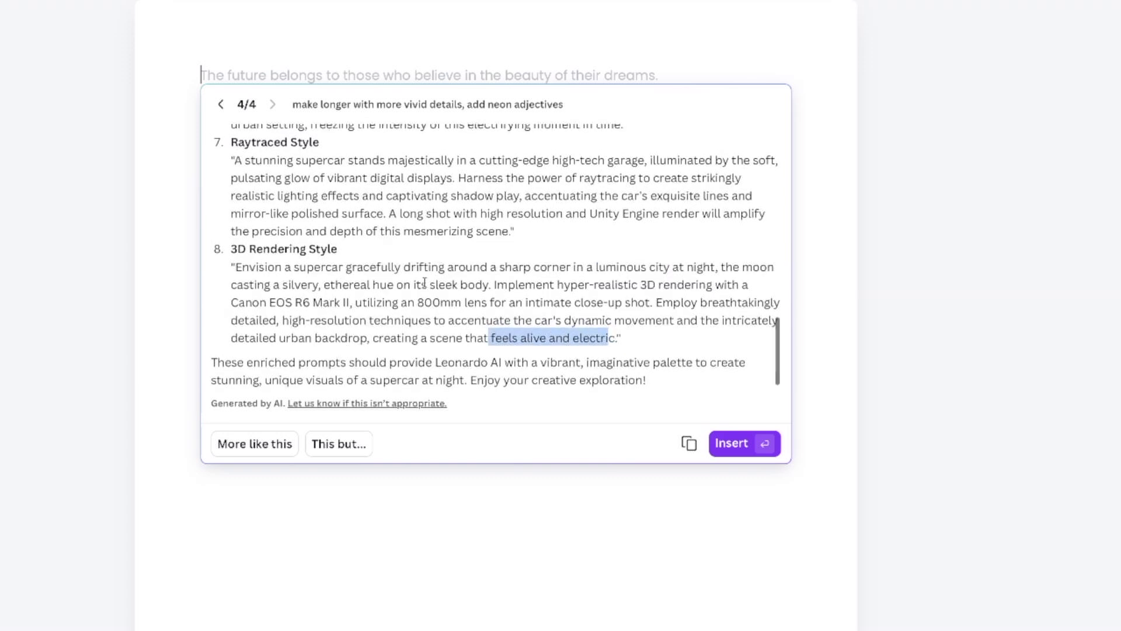
{"action": "scroll", "coordinate": [323, 209], "scroll_direction": "up", "scroll_amount": 3}
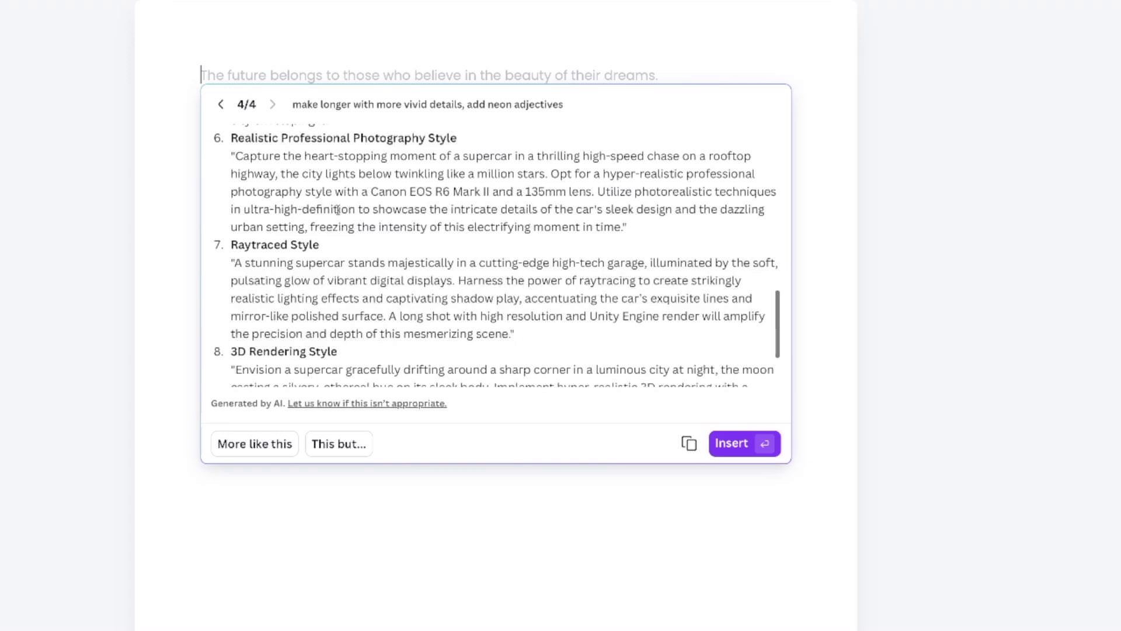
{"action": "scroll", "coordinate": [383, 250], "scroll_direction": "up", "scroll_amount": 5}
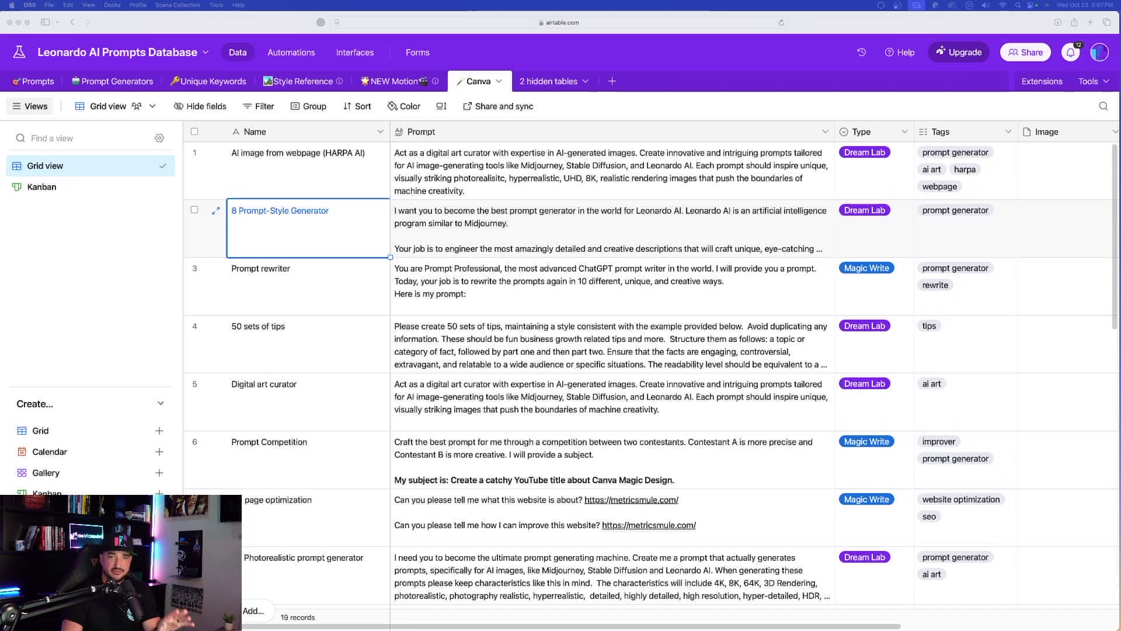
Switch to the Canva table in Airtable, copy the prompt text from the expanded Prompt rewriter record and close the record
{"action": "left_click", "coordinate": [438, 299]}
{"action": "left_click", "coordinate": [483, 286]}
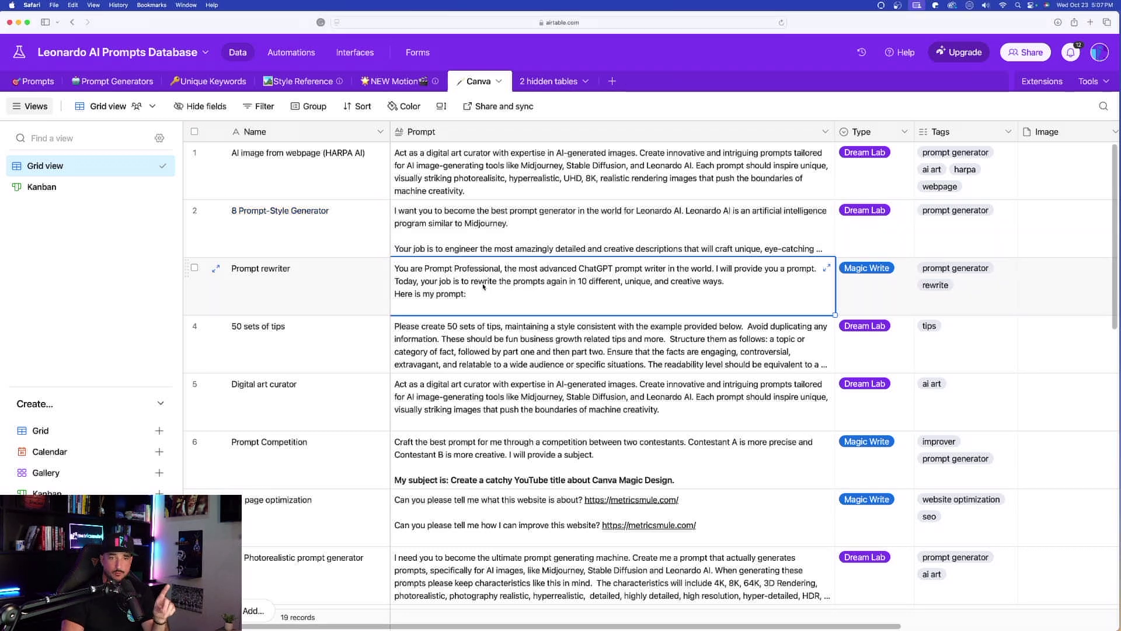
{"action": "key", "text": "space"}
{"action": "key", "text": "super+c"}
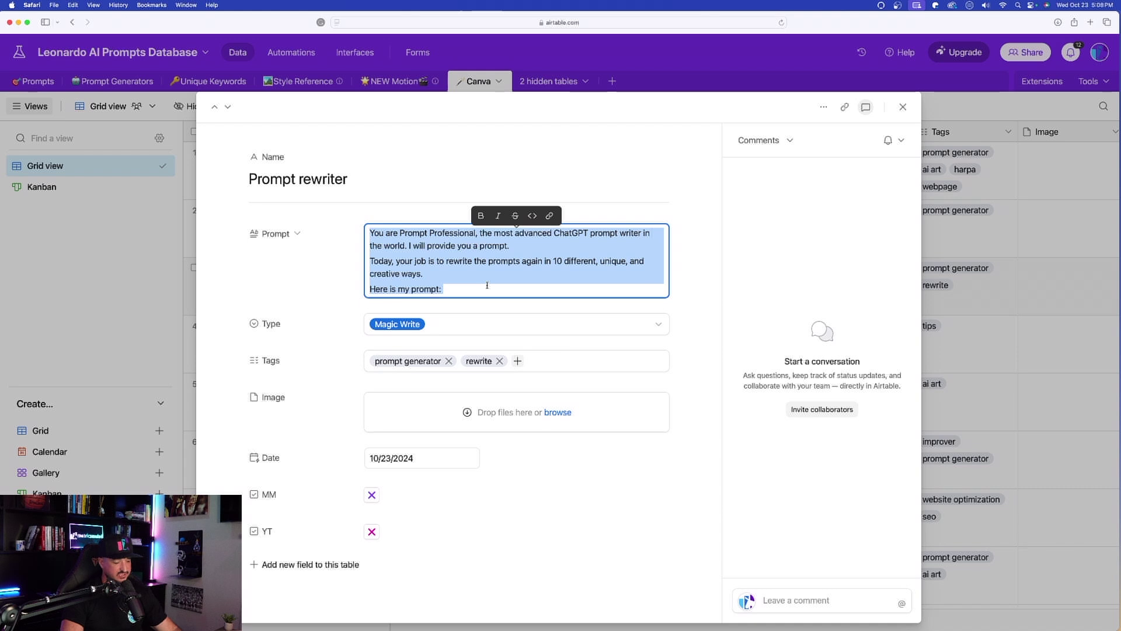
{"action": "left_click", "coordinate": [904, 106]}
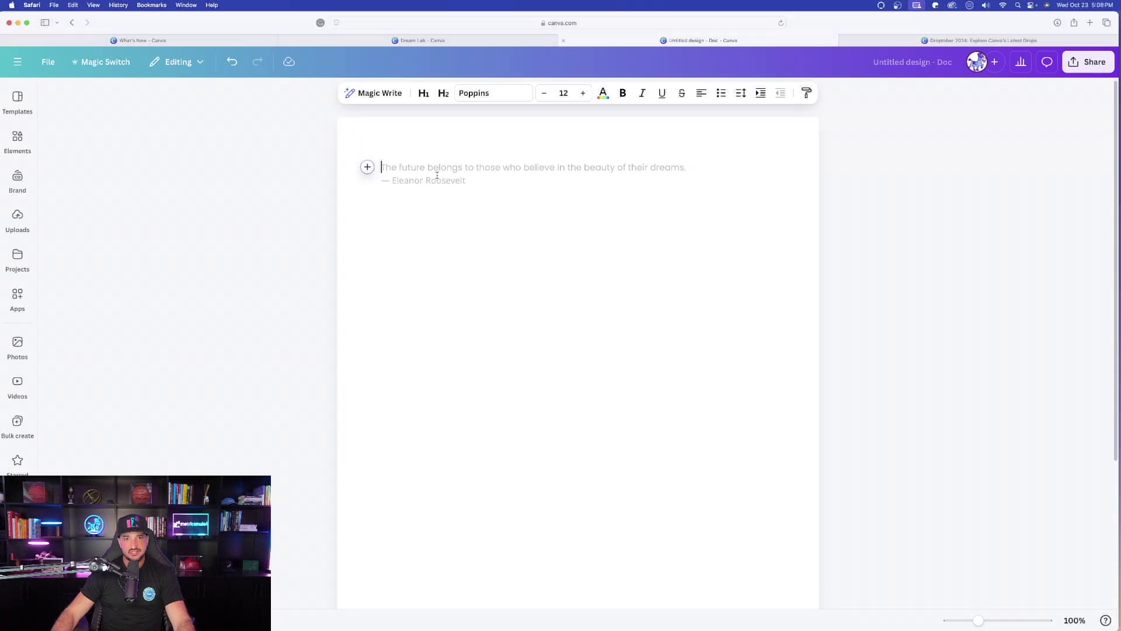
Paste the prompt rewriter text into the blank doc and set its font size to 18
{"action": "key", "text": "super+v"}
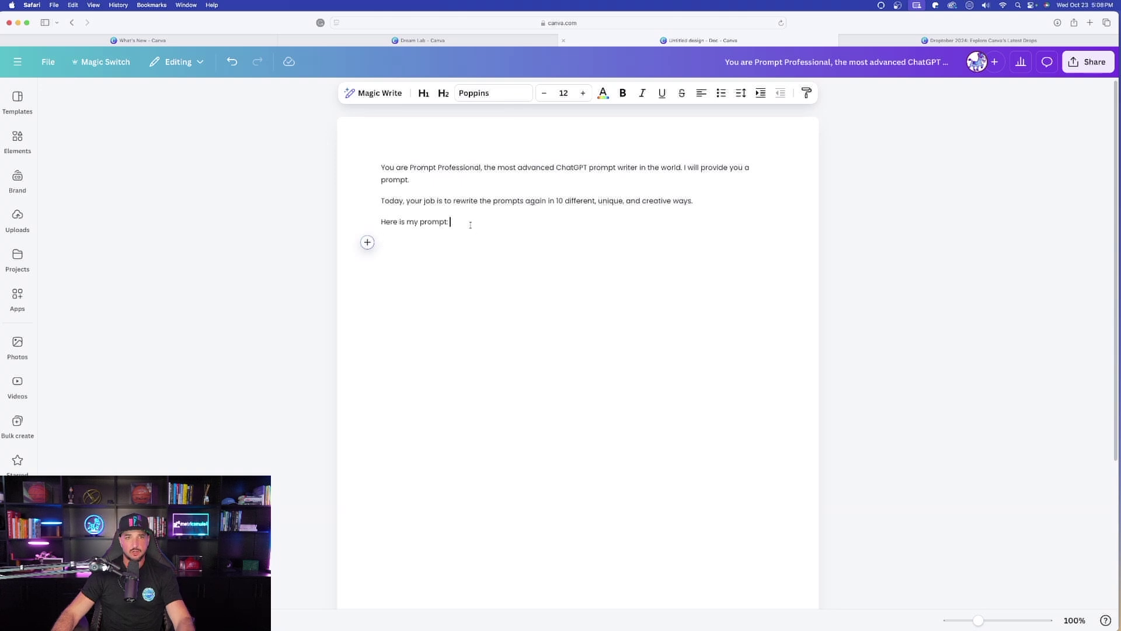
{"action": "key", "text": "BackSpace"}
{"action": "key", "text": "super+a"}
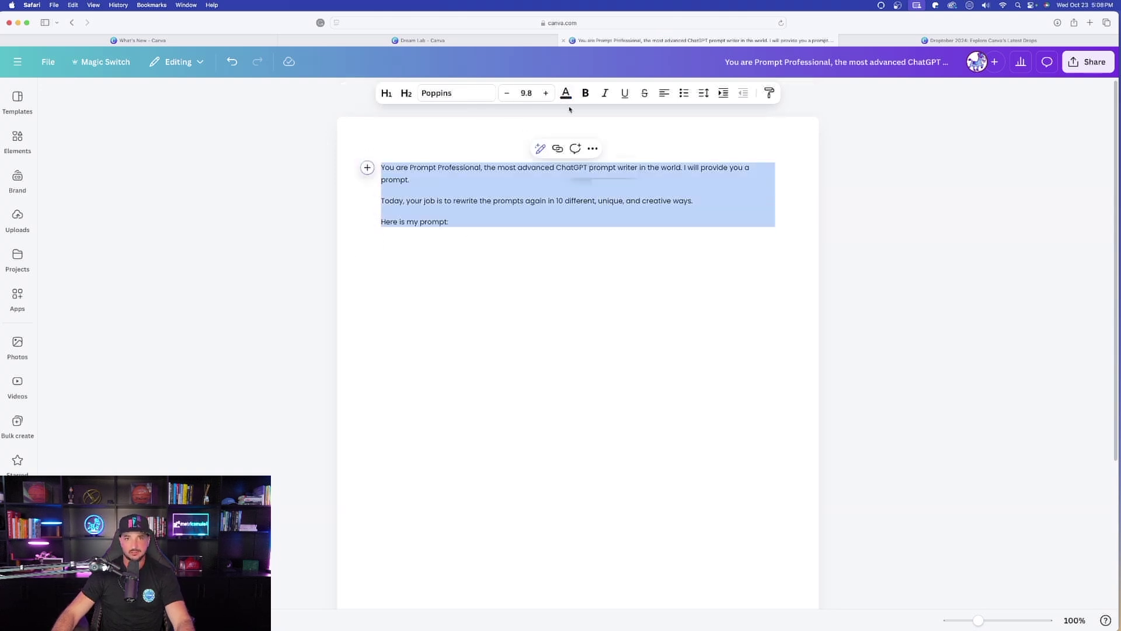
{"action": "left_click", "coordinate": [531, 93]}
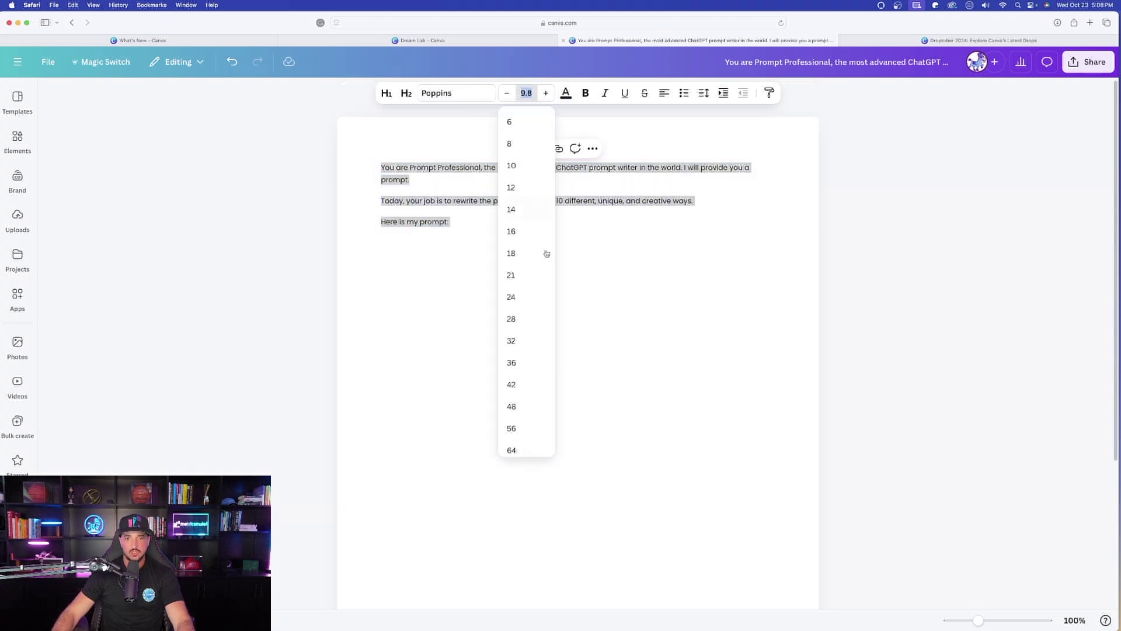
{"action": "left_click", "coordinate": [511, 252]}
{"action": "left_click", "coordinate": [542, 278]}
Copy the full prompt rewriter text and place the cursor on the empty line below it
{"action": "left_click_drag", "start_coordinate": [527, 261], "coordinate": [377, 159]}
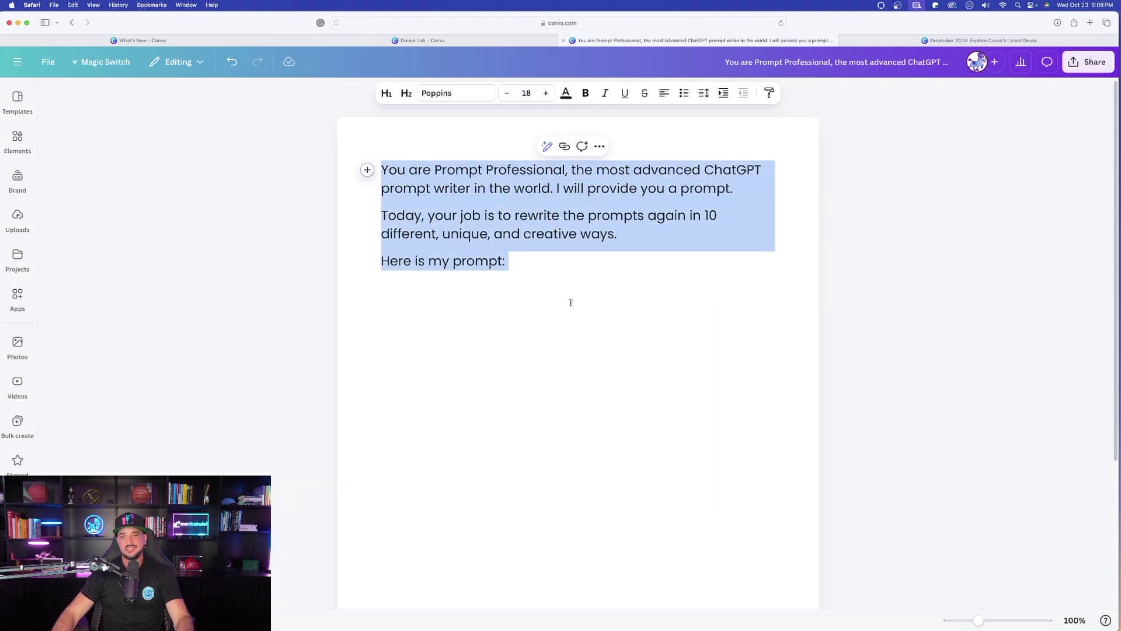
{"action": "left_click", "coordinate": [613, 353]}
{"action": "left_click_drag", "start_coordinate": [377, 285], "coordinate": [370, 164]}
{"action": "key", "text": "super+c"}
{"action": "left_click", "coordinate": [649, 354]}
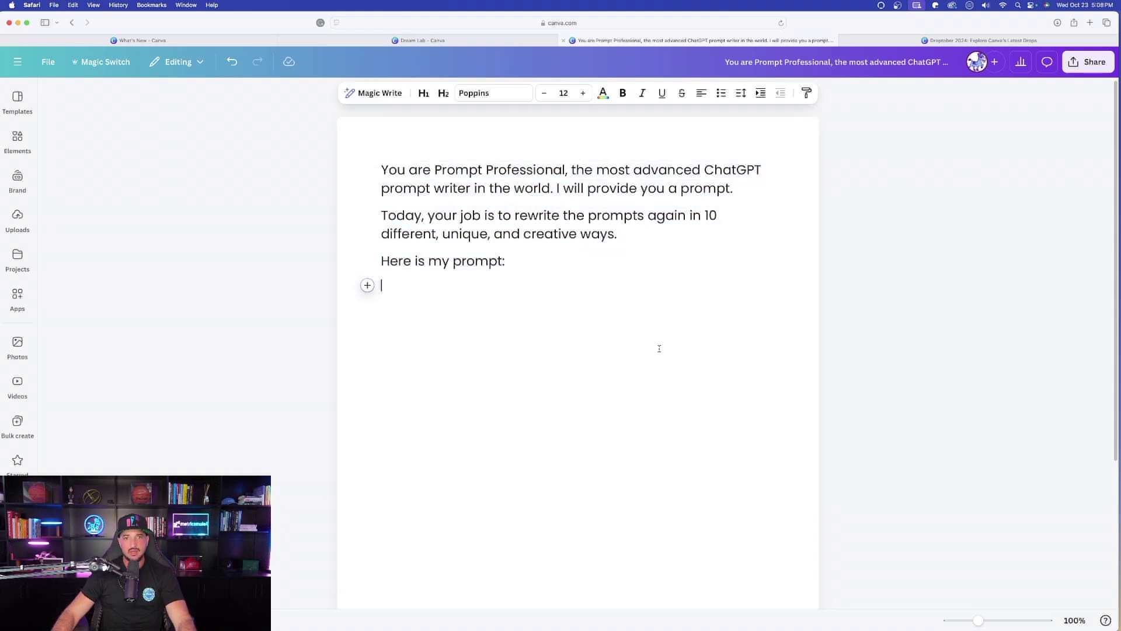
Generate Magic Write rewrites from the copied prompt text, completed with "a panda bear in a rainforest"
{"action": "left_click", "coordinate": [402, 95]}
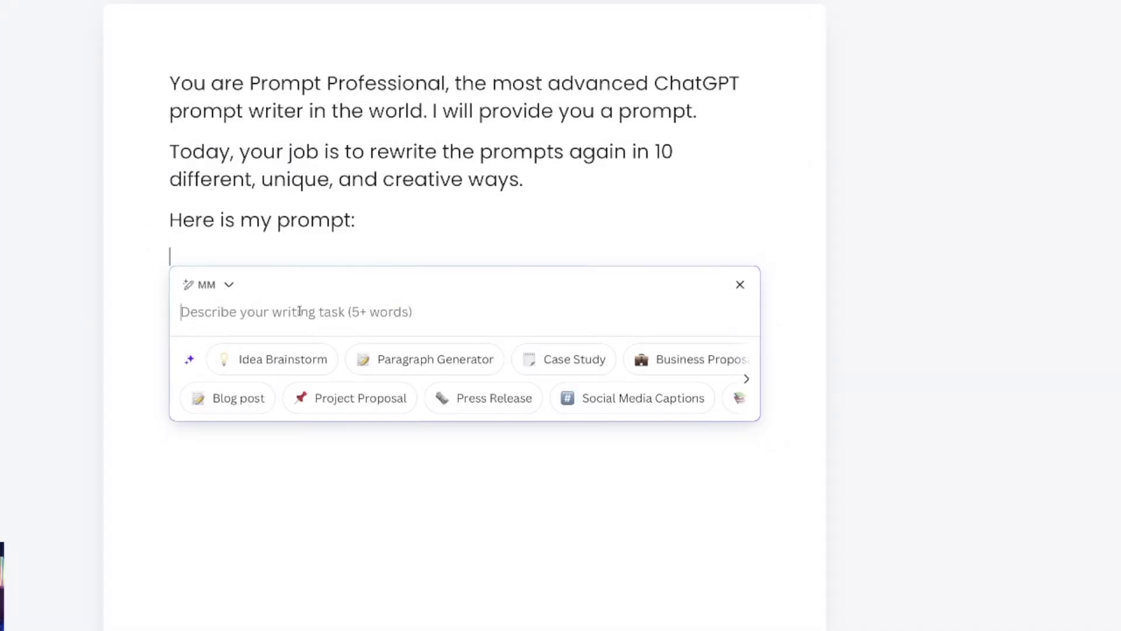
{"action": "key", "text": "super+v"}
{"action": "scroll", "coordinate": [303, 351], "scroll_direction": "up", "scroll_amount": 2}
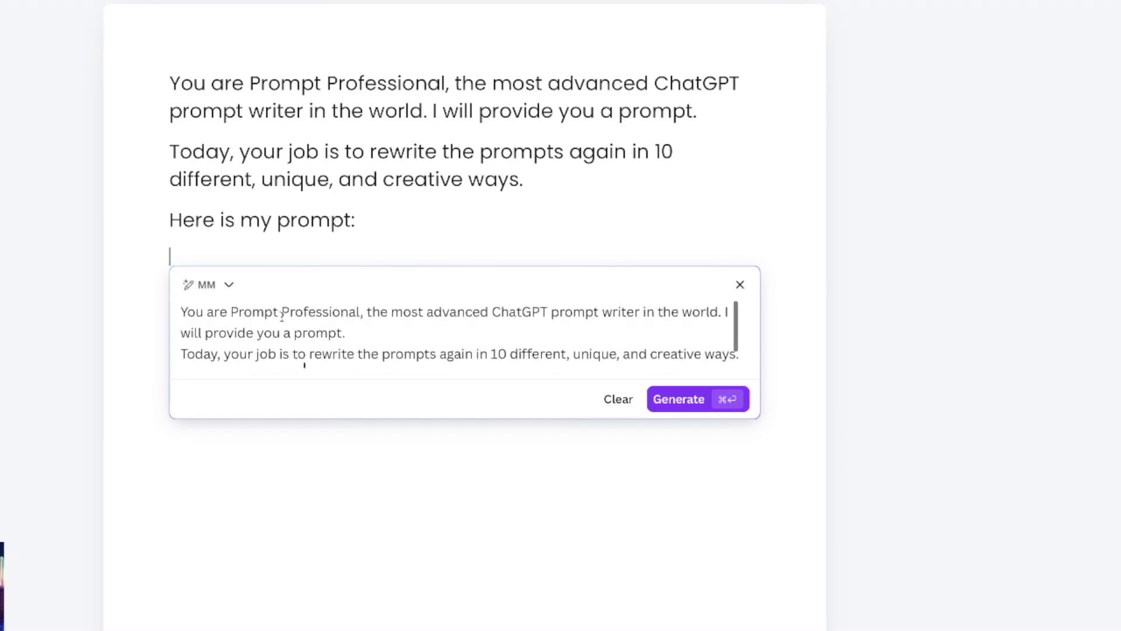
{"action": "scroll", "coordinate": [354, 357], "scroll_direction": "down", "scroll_amount": 2}
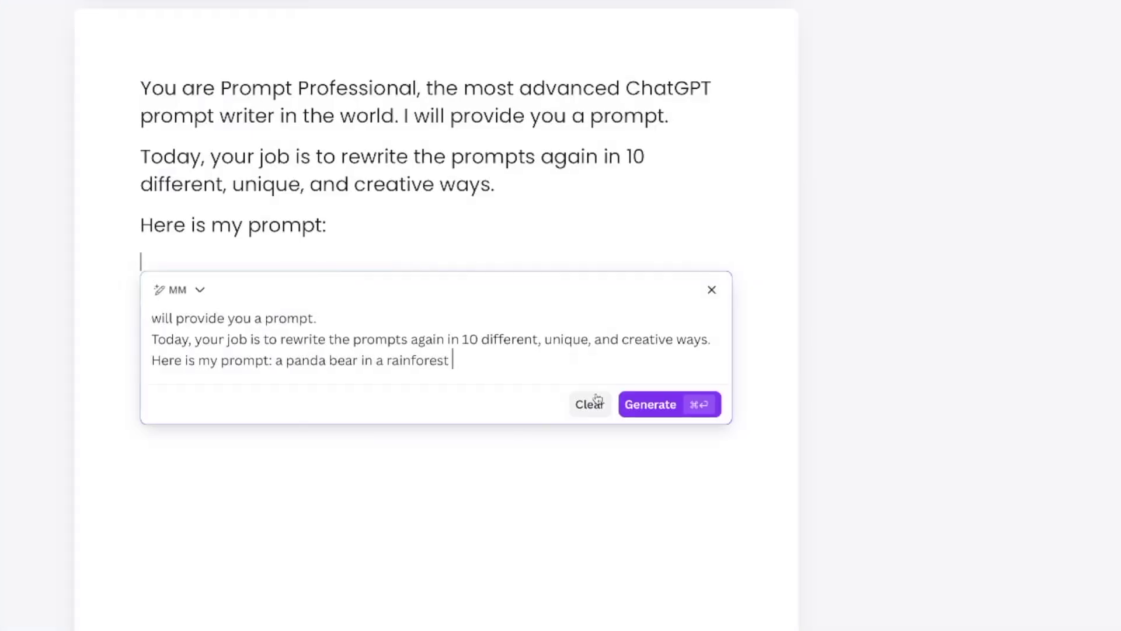
{"action": "left_click", "coordinate": [651, 403]}
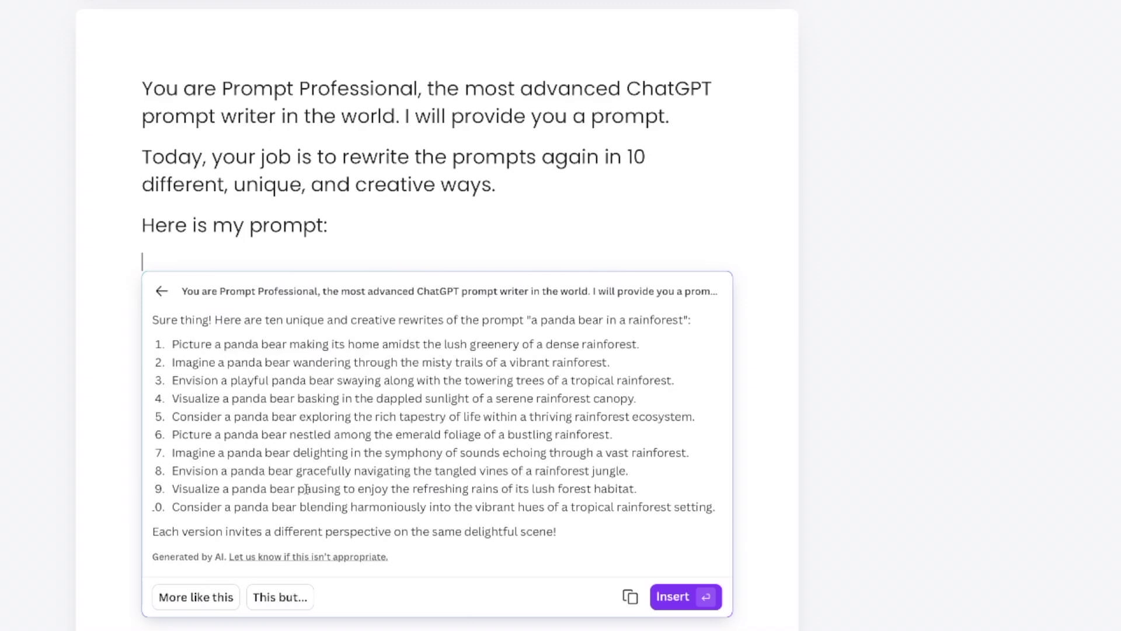
Regenerate the rewrites with the follow-up instruction "make longer, more descriptive" and insert the result into the doc
{"action": "left_click", "coordinate": [284, 603]}
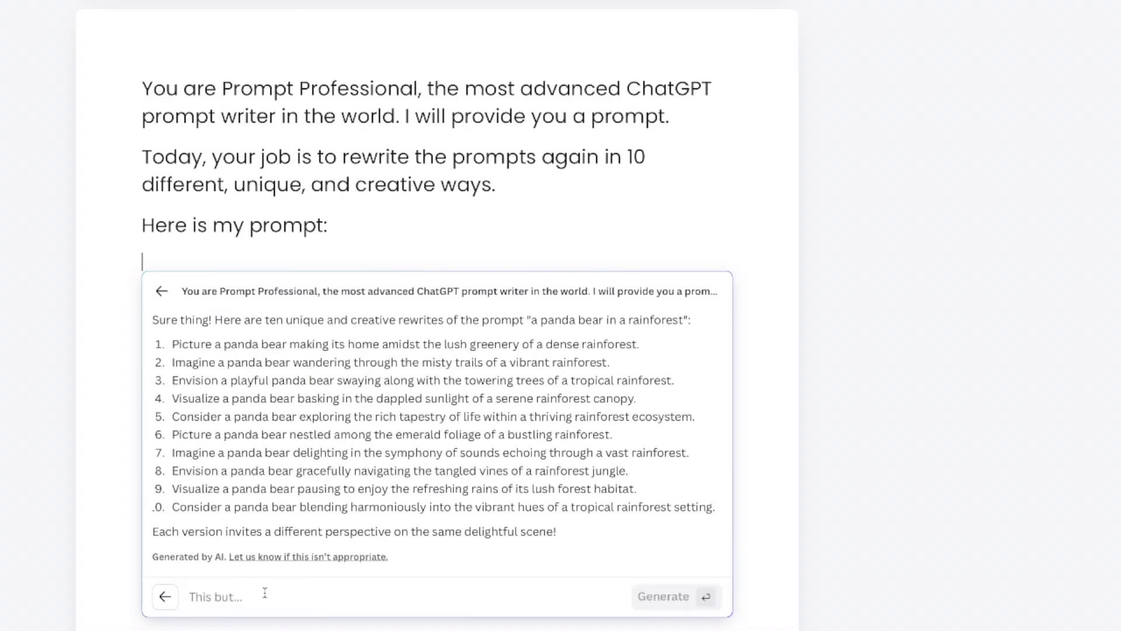
{"action": "type", "text": "make longer, more descriptive"}
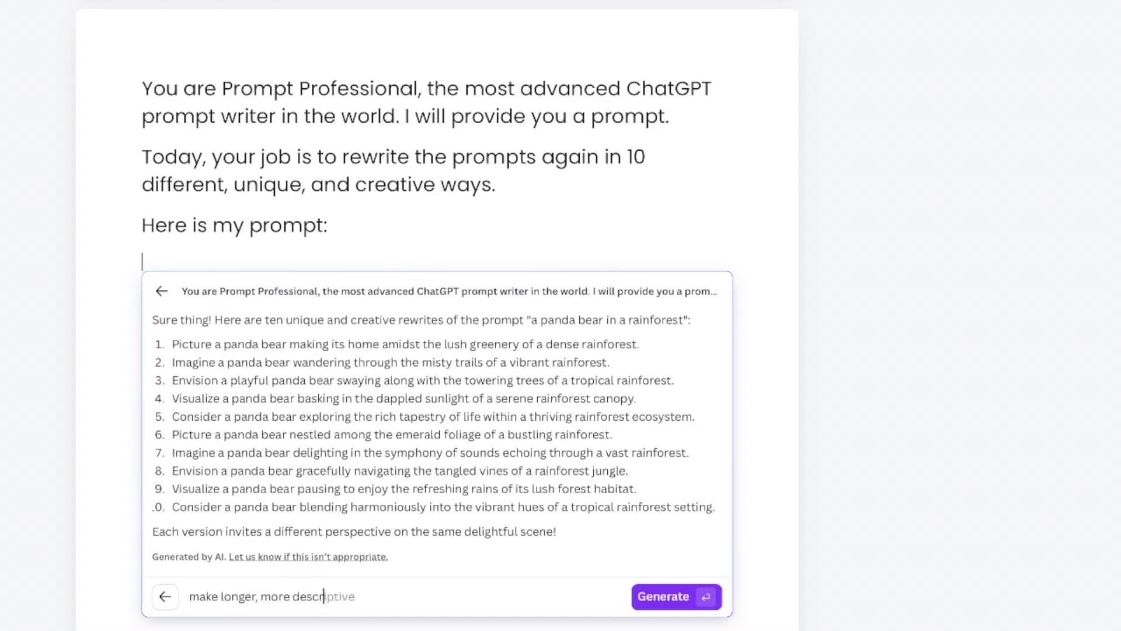
{"action": "left_click", "coordinate": [674, 597]}
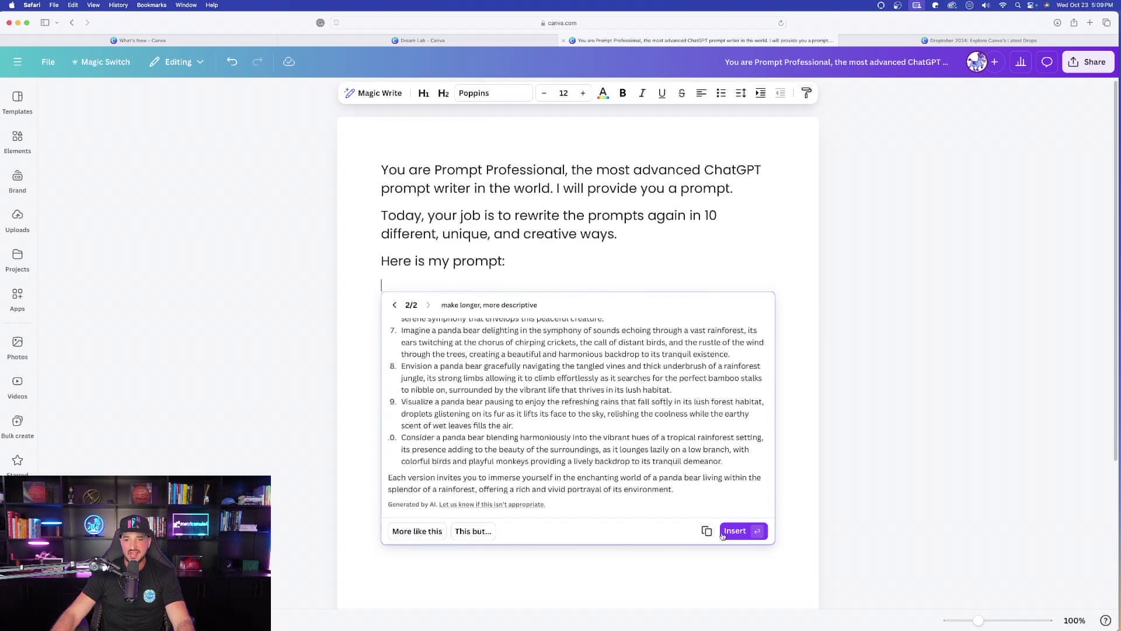
{"action": "left_click", "coordinate": [734, 531]}
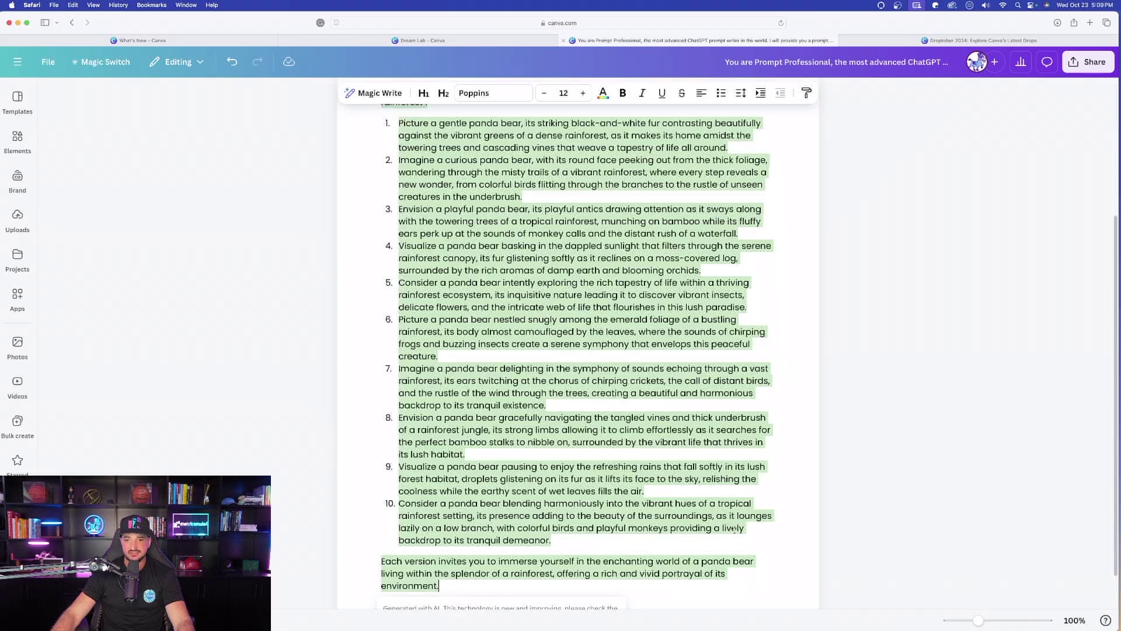
Look through the ten expanded panda bear prompts inserted in the doc
{"action": "scroll", "coordinate": [352, 352], "scroll_direction": "up", "scroll_amount": 5}
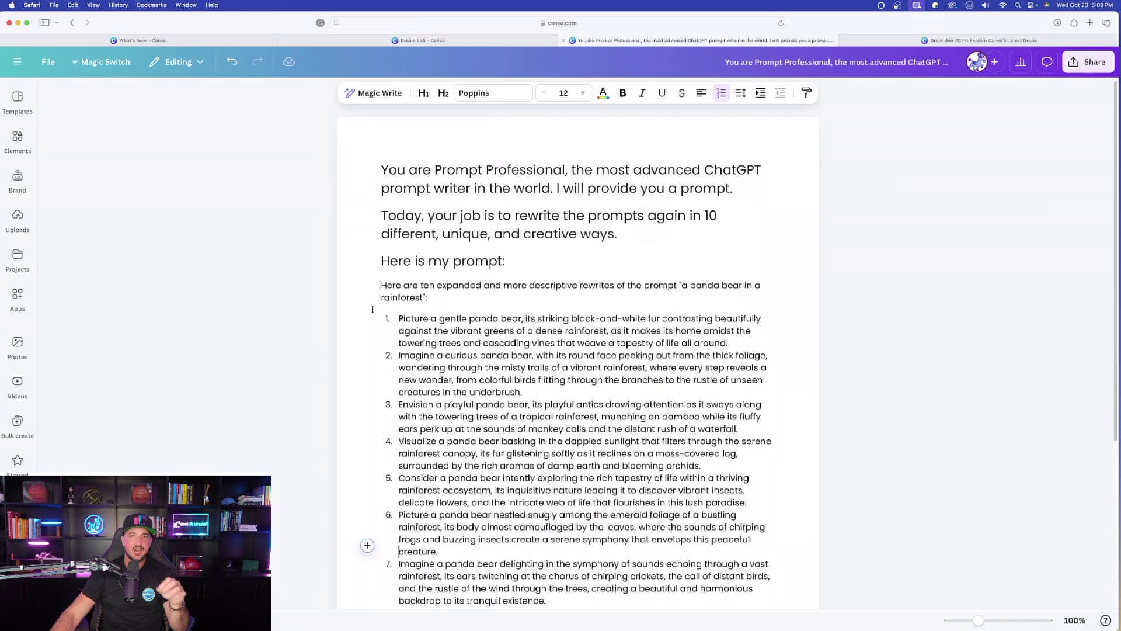
{"action": "scroll", "coordinate": [350, 256], "scroll_direction": "down", "scroll_amount": 5}
{"action": "scroll", "coordinate": [486, 184], "scroll_direction": "up", "scroll_amount": 10}
{"action": "scroll", "coordinate": [483, 251], "scroll_direction": "down", "scroll_amount": 10}
{"action": "scroll", "coordinate": [483, 251], "scroll_direction": "up", "scroll_amount": 4}
{"action": "scroll", "coordinate": [417, 201], "scroll_direction": "up", "scroll_amount": 5}
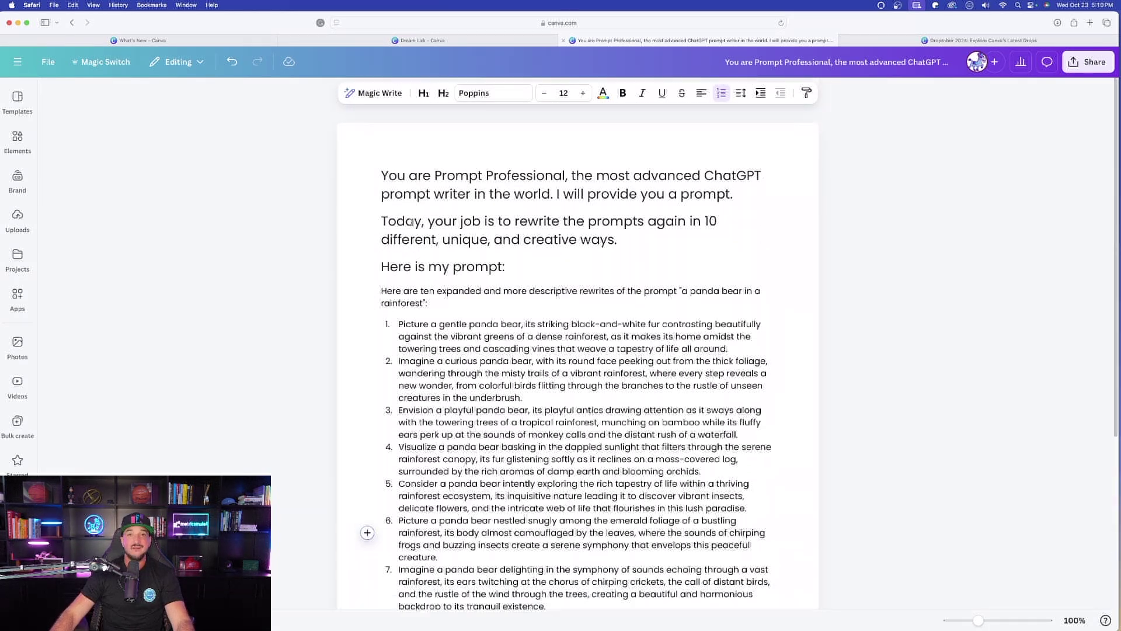
Generate a story from the ten numbered panda prompts using the custom Magic Write prompt "turn this into a story"
{"action": "left_click_drag", "start_coordinate": [399, 325], "coordinate": [552, 501]}
{"action": "scroll", "coordinate": [518, 293], "scroll_direction": "up", "scroll_amount": 5}
{"action": "scroll", "coordinate": [346, 270], "scroll_direction": "up", "scroll_amount": 4}
{"action": "scroll", "coordinate": [396, 397], "scroll_direction": "down", "scroll_amount": 4}
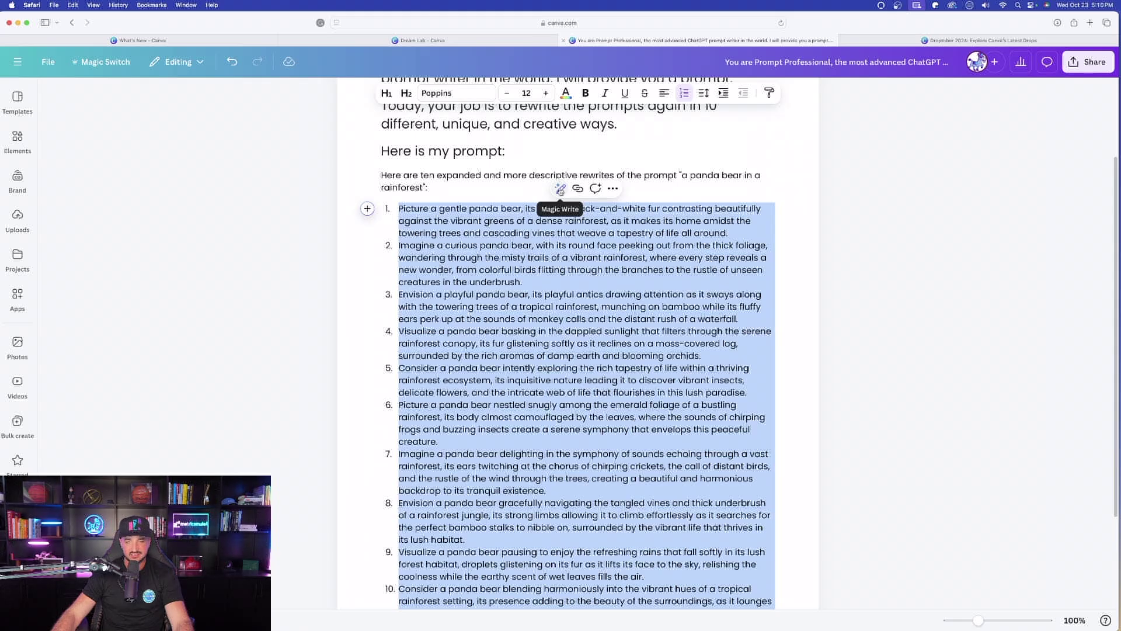
{"action": "left_click", "coordinate": [560, 189]}
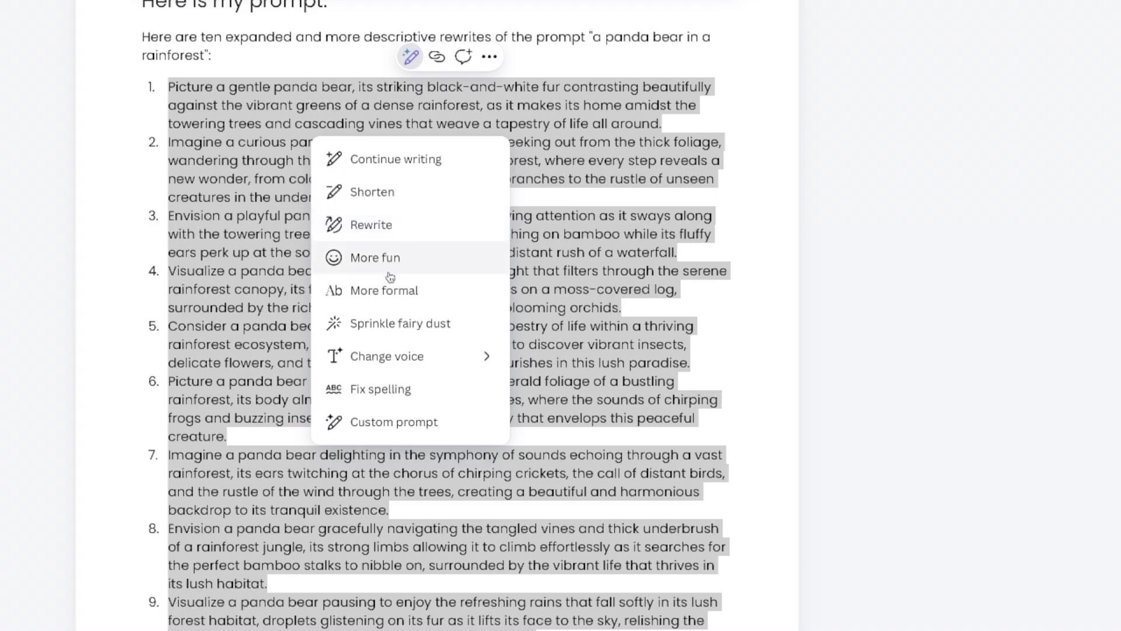
{"action": "left_click", "coordinate": [404, 423]}
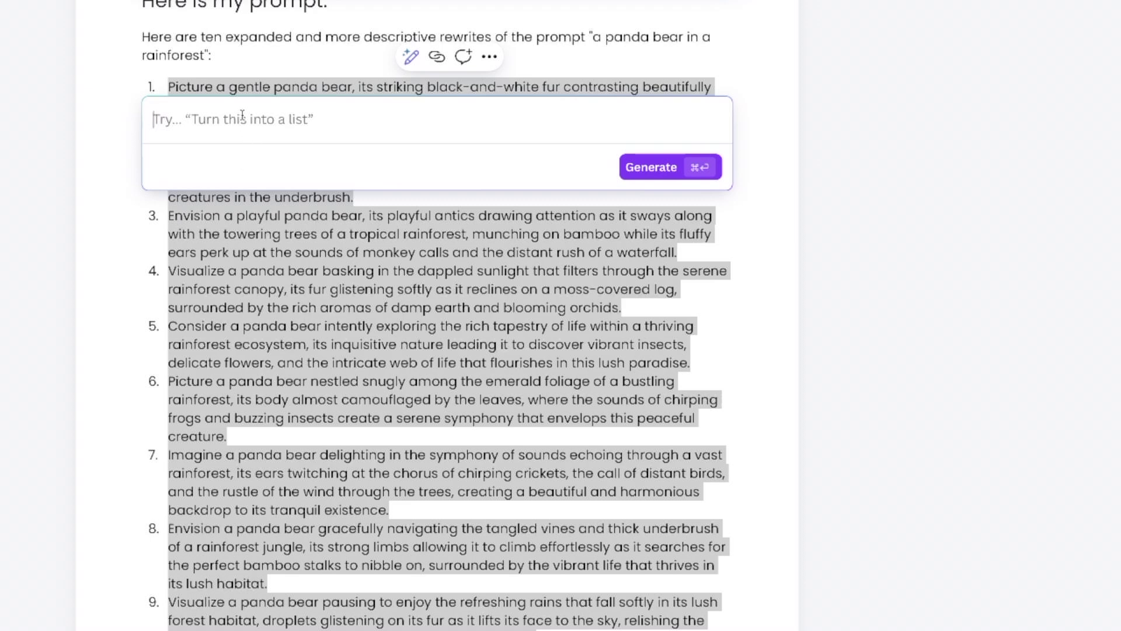
{"action": "type", "text": "turn this into a story"}
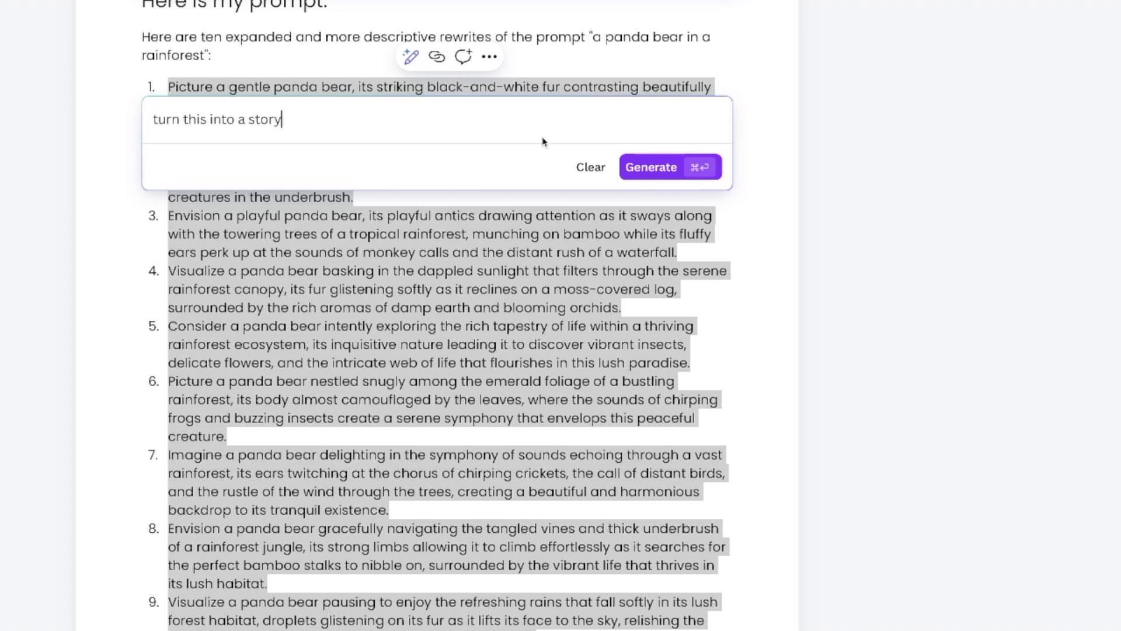
{"action": "left_click", "coordinate": [665, 169]}
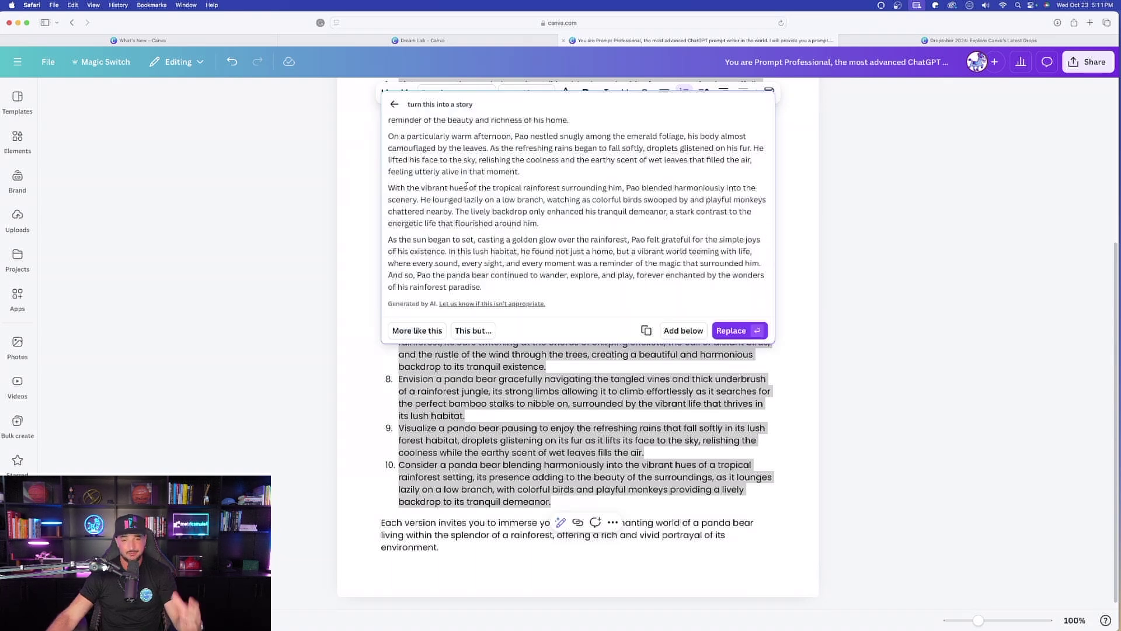
From the first panda prompt, generate 10 more with a custom Magic Write prompt, cinematic and with "a beautiful woman lost in space" replacing the panda bear
{"action": "scroll", "coordinate": [420, 350], "scroll_direction": "up", "scroll_amount": 10}
{"action": "left_click_drag", "start_coordinate": [399, 318], "coordinate": [749, 344]}
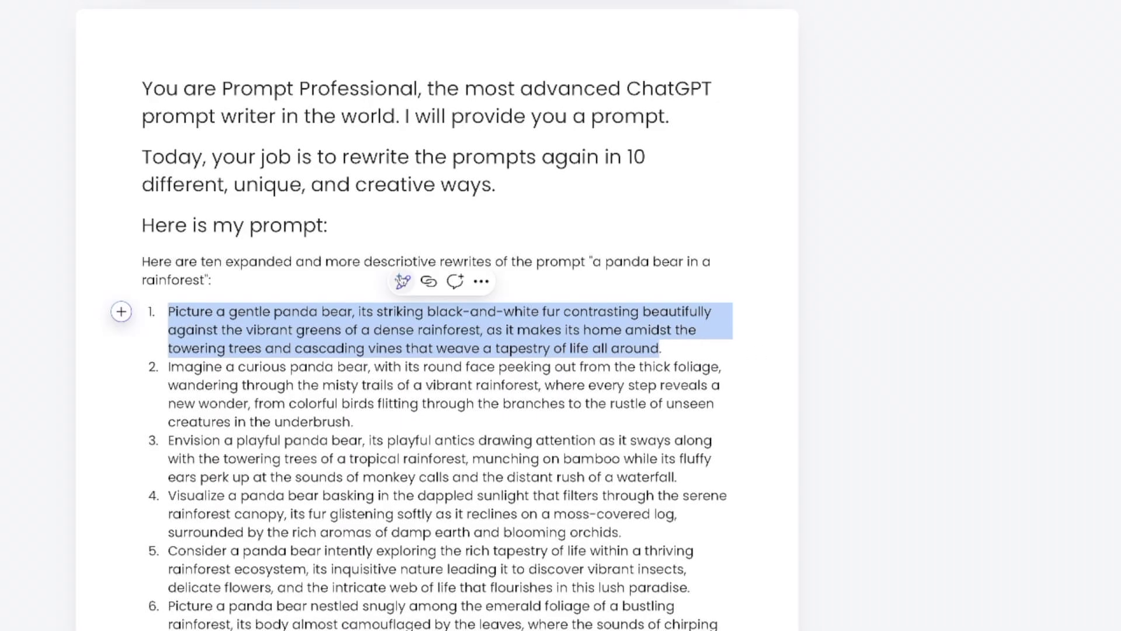
{"action": "left_click", "coordinate": [403, 281]}
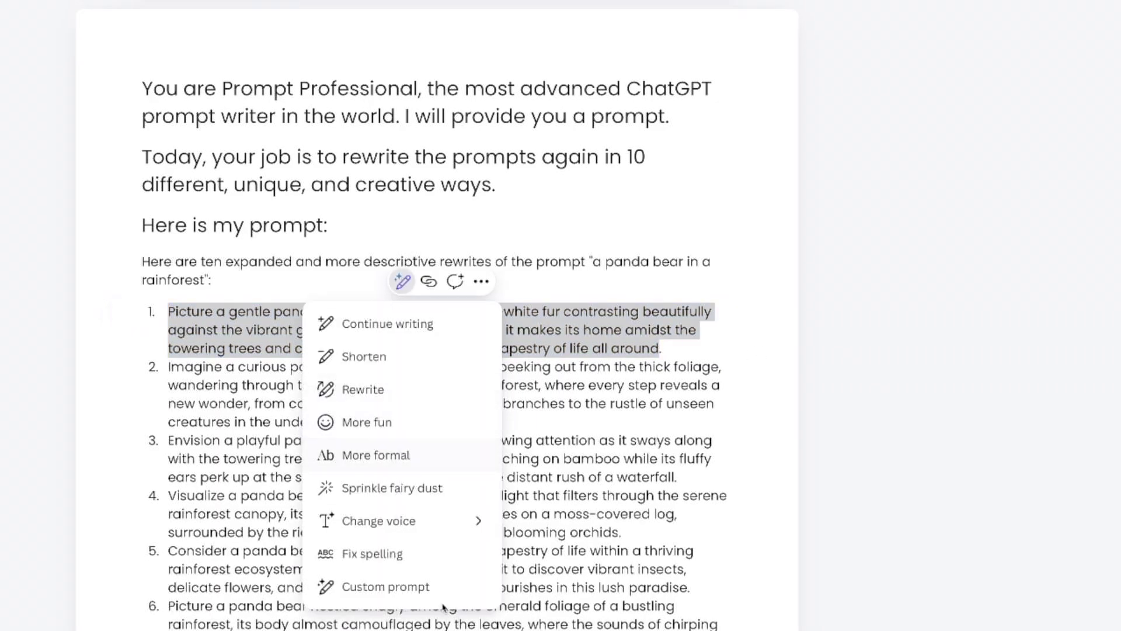
{"action": "left_click", "coordinate": [401, 589]}
{"action": "type", "text": "Create 10 more prompts like this, but now make it cinematic, instead of a panda bear, a beautiful woman lost in space"}
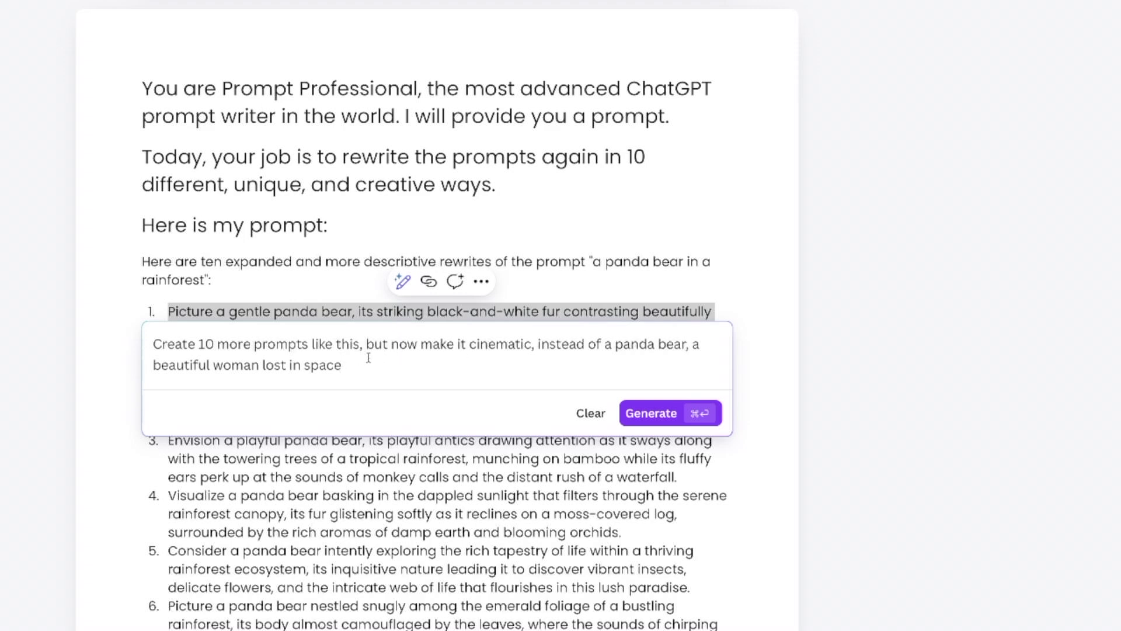
{"action": "left_click", "coordinate": [647, 412]}
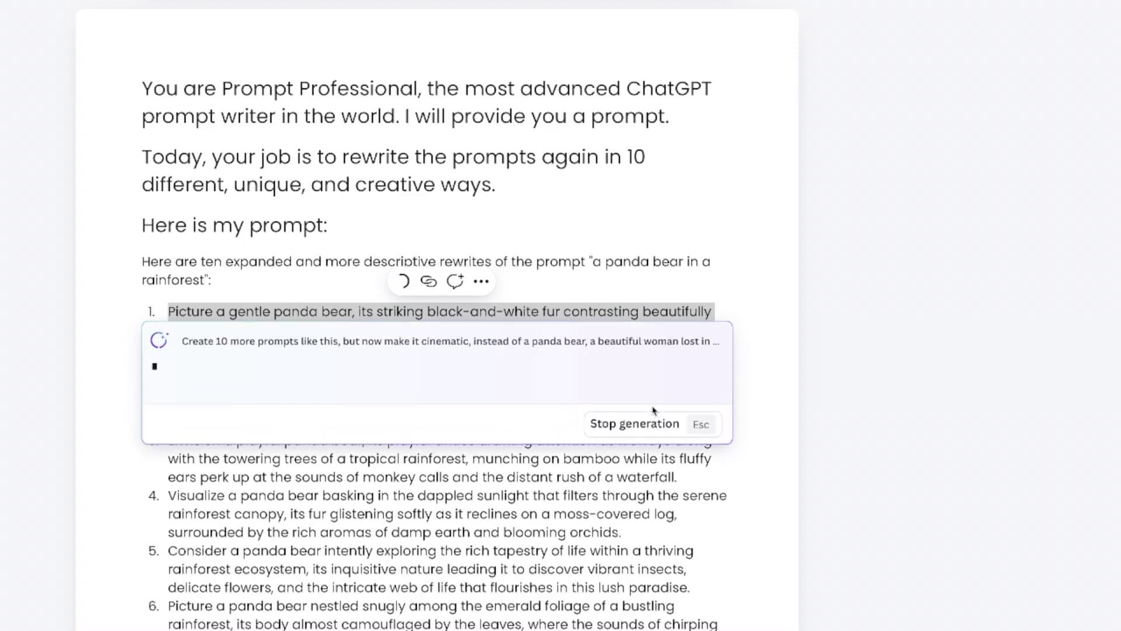
Review the generated space prompts and regenerate them with "in each prompt include that it was shot on a Canon EOS 5 camera"
{"action": "scroll", "coordinate": [323, 353], "scroll_direction": "down", "scroll_amount": 3}
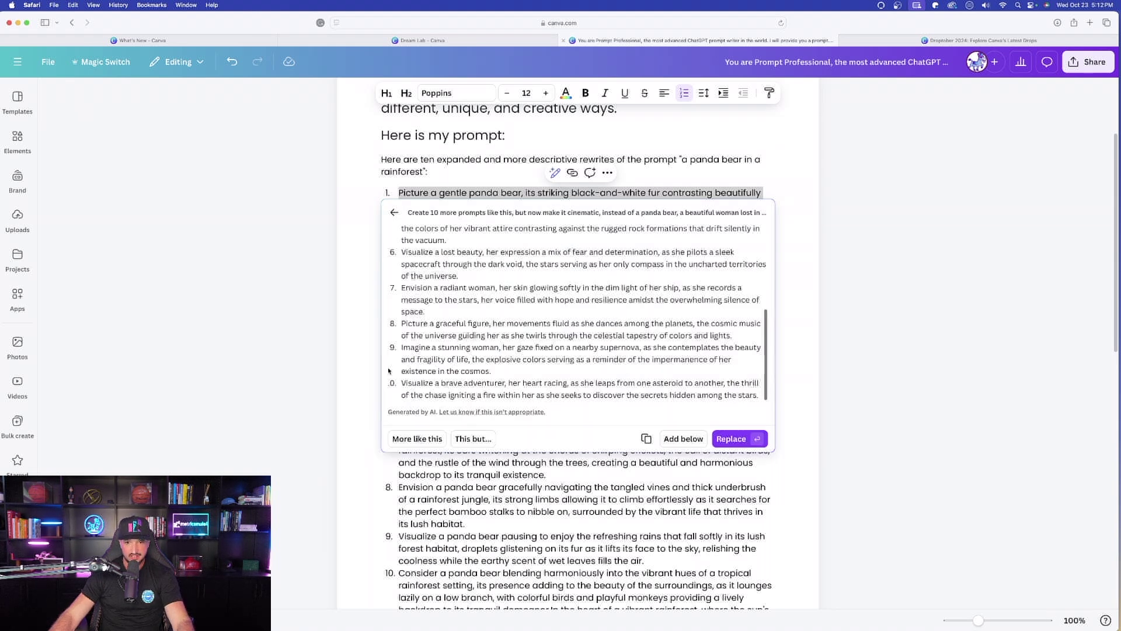
{"action": "left_click_drag", "start_coordinate": [401, 347], "coordinate": [657, 364]}
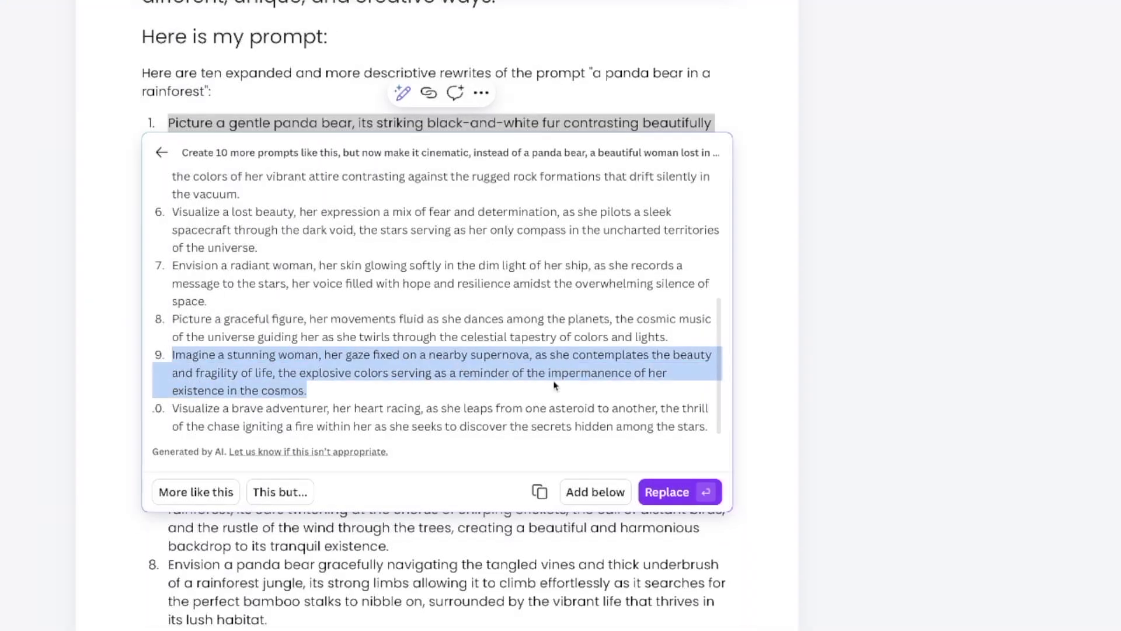
{"action": "left_click", "coordinate": [420, 353]}
{"action": "left_click", "coordinate": [281, 492]}
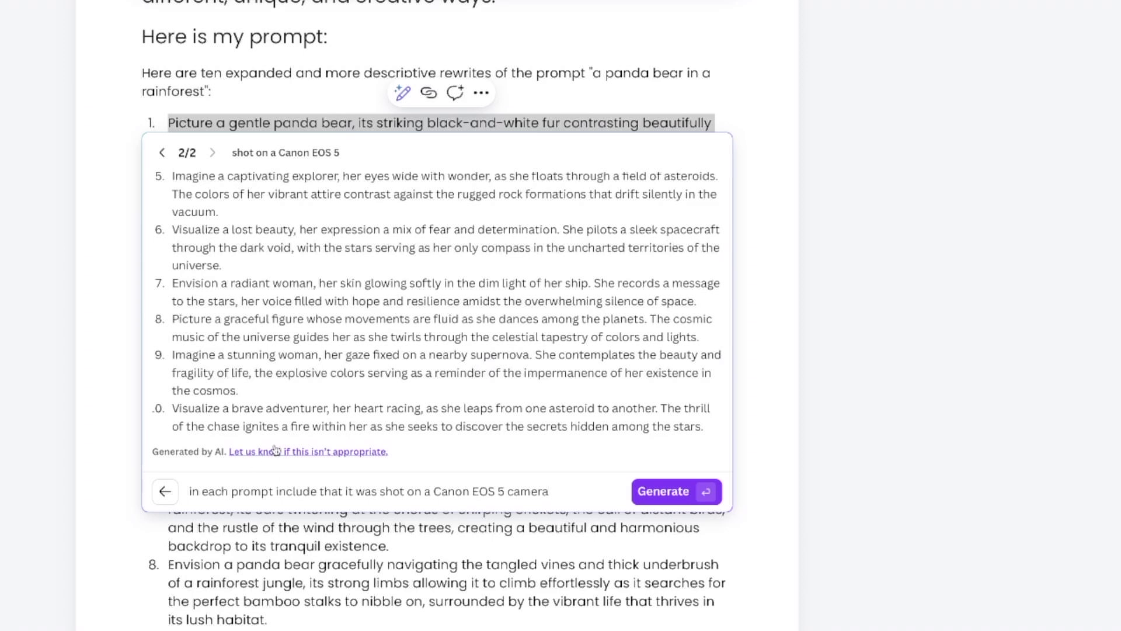
{"action": "left_click", "coordinate": [645, 497]}
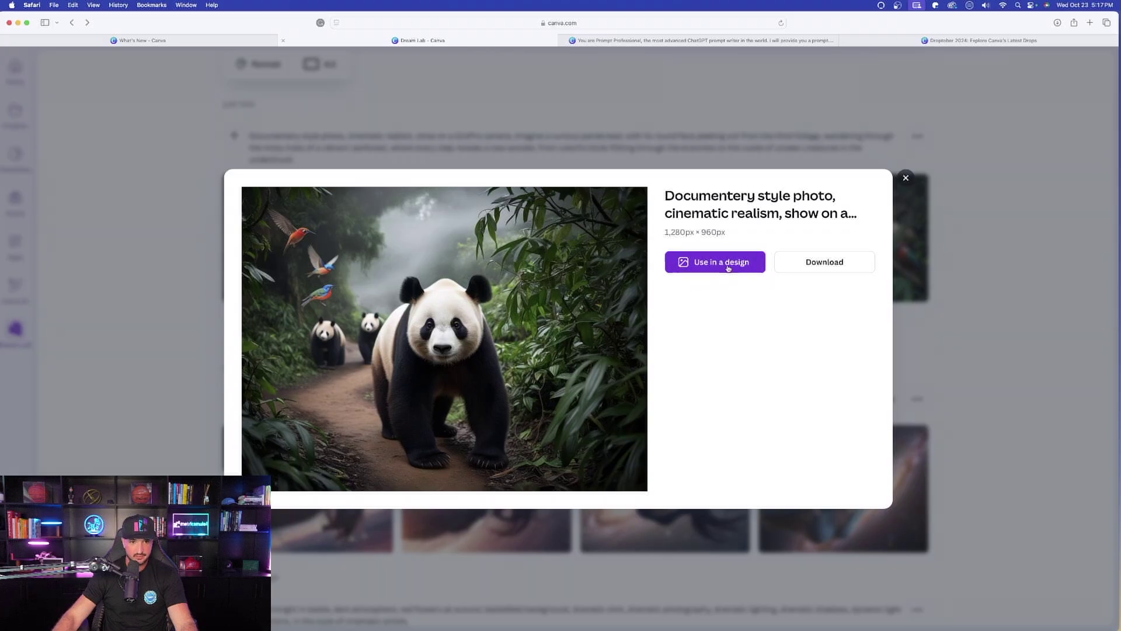
Preview the generated documentary-style panda images in Dream Lab at larger size
{"action": "left_click", "coordinate": [906, 178]}
{"action": "left_click", "coordinate": [856, 184]}
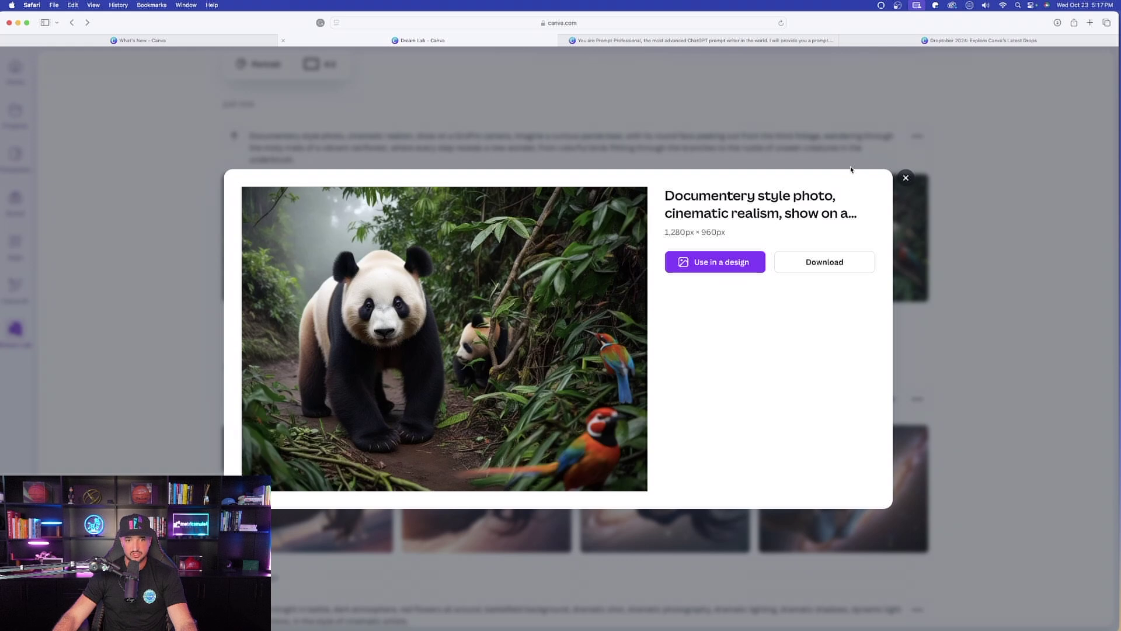
{"action": "left_click", "coordinate": [904, 177]}
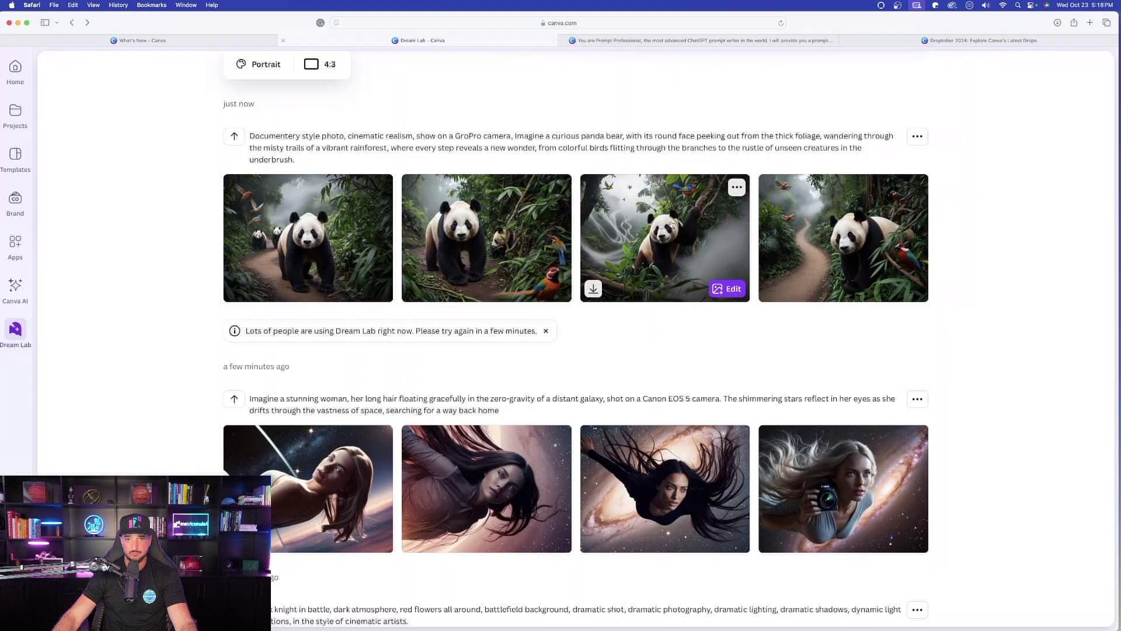
{"action": "left_click", "coordinate": [705, 228]}
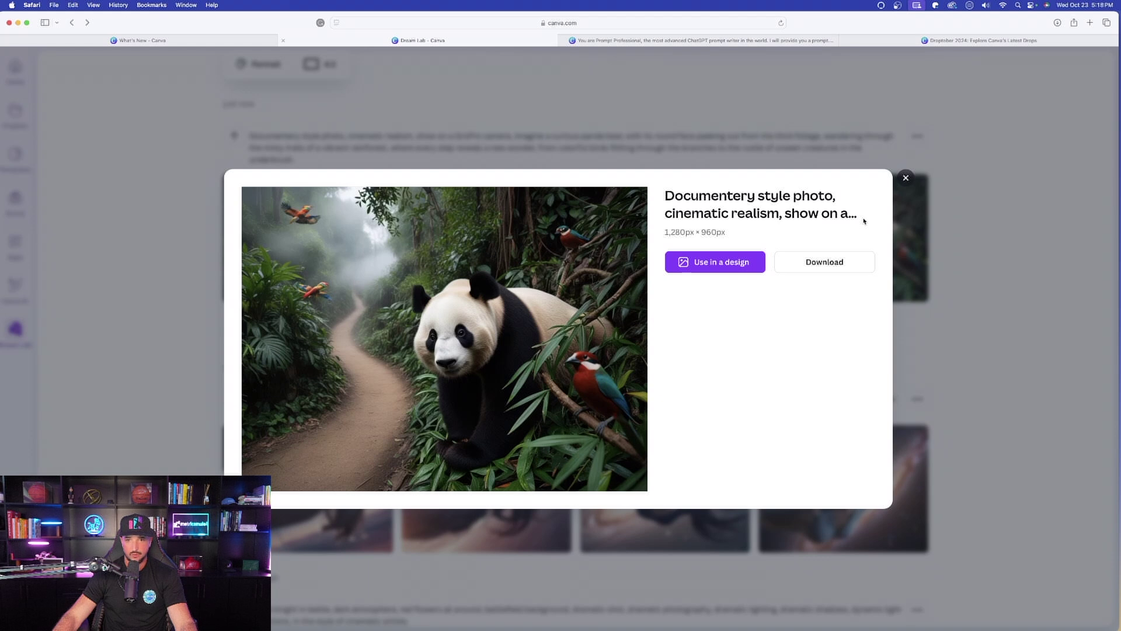
Download the panda image with the winding path and the birds, and return to Dream Lab
{"action": "left_click", "coordinate": [839, 268]}
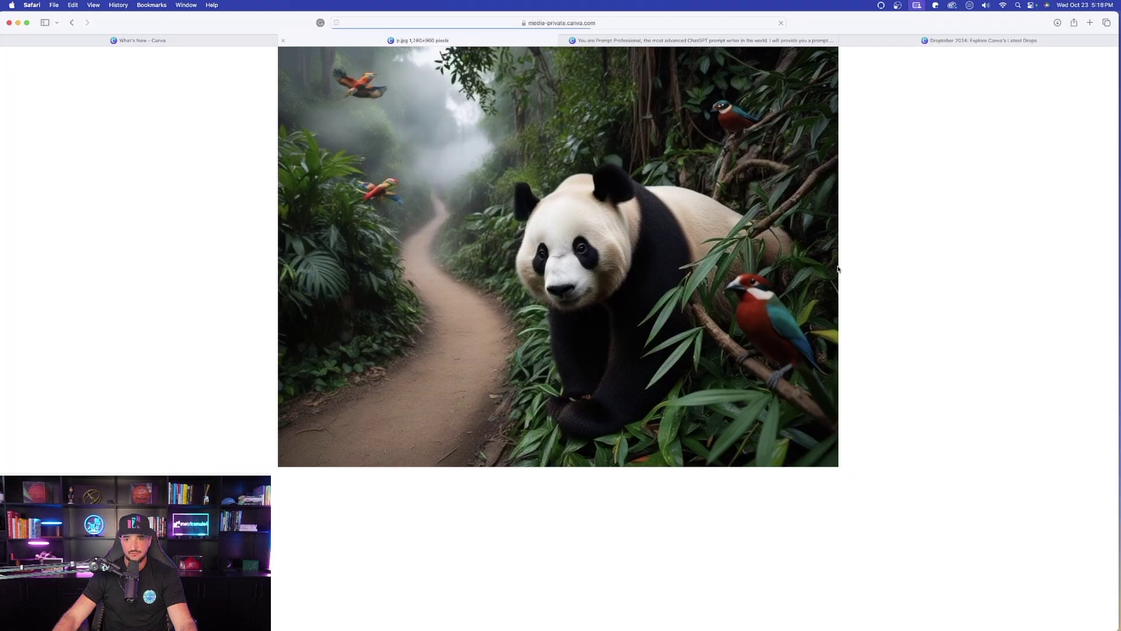
{"action": "right_click", "coordinate": [577, 278]}
{"action": "left_click", "coordinate": [594, 280]}
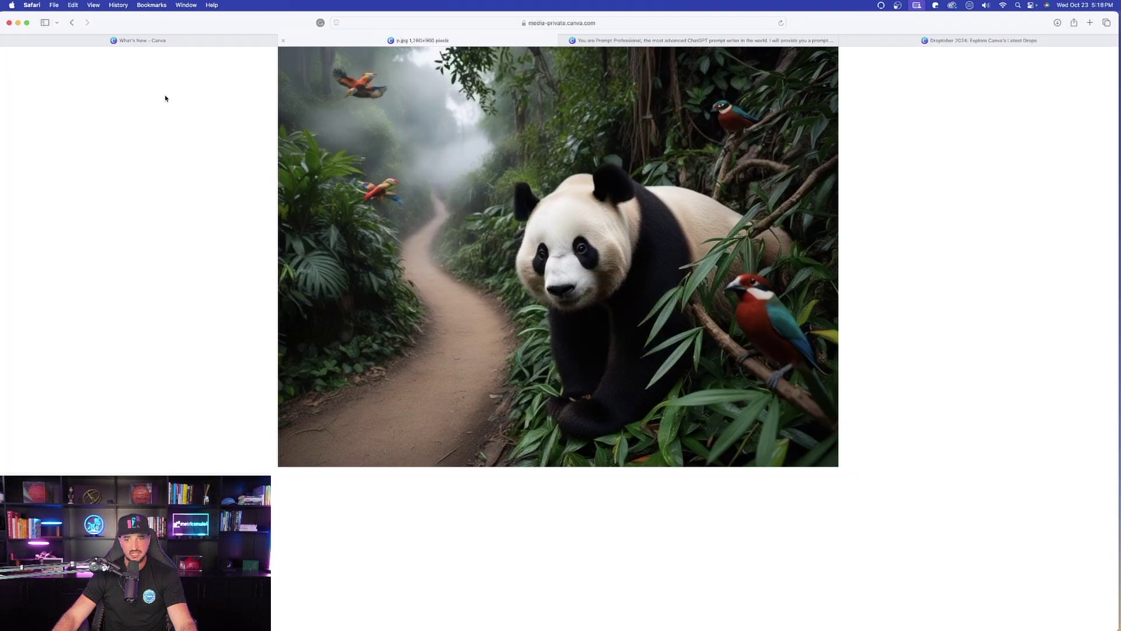
{"action": "left_click", "coordinate": [72, 22]}
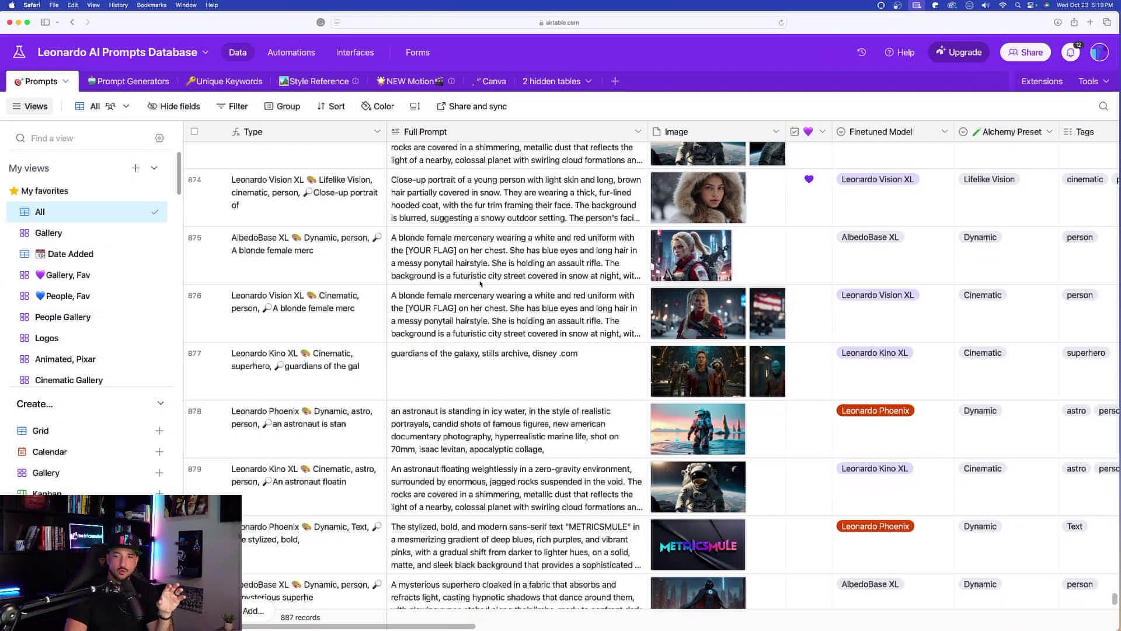
Browse the Prompts records in the Airtable Leonardo AI Prompts Database and the lighting and material examples in the Unique Keywords gallery
{"action": "scroll", "coordinate": [487, 301], "scroll_direction": "down", "scroll_amount": 5}
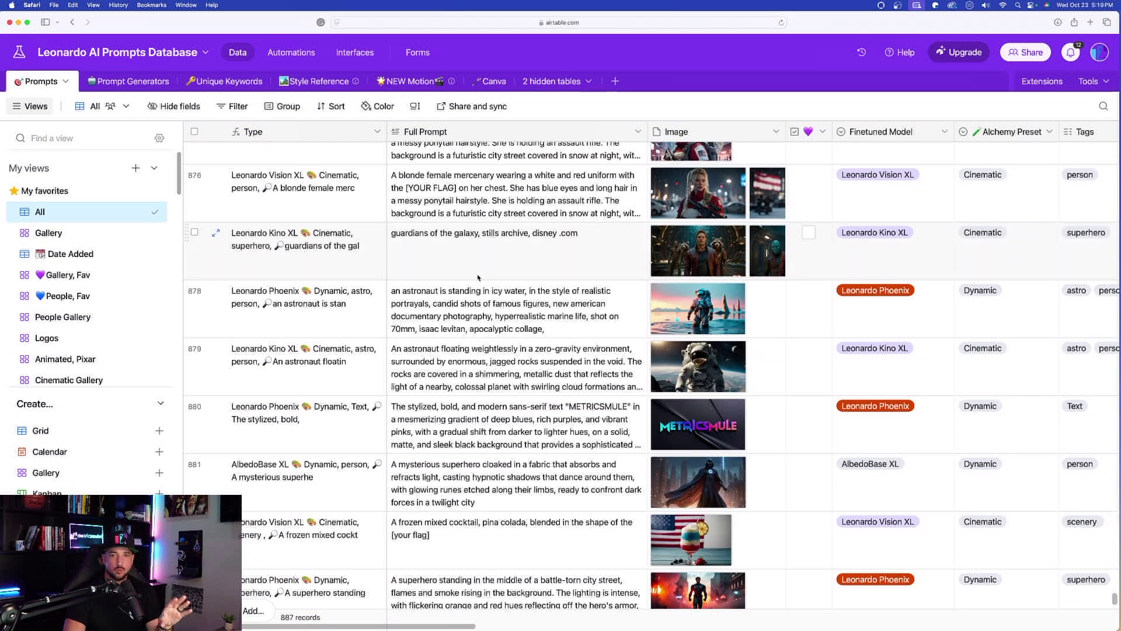
{"action": "scroll", "coordinate": [487, 301], "scroll_direction": "down", "scroll_amount": 3}
{"action": "scroll", "coordinate": [505, 295], "scroll_direction": "up", "scroll_amount": 20}
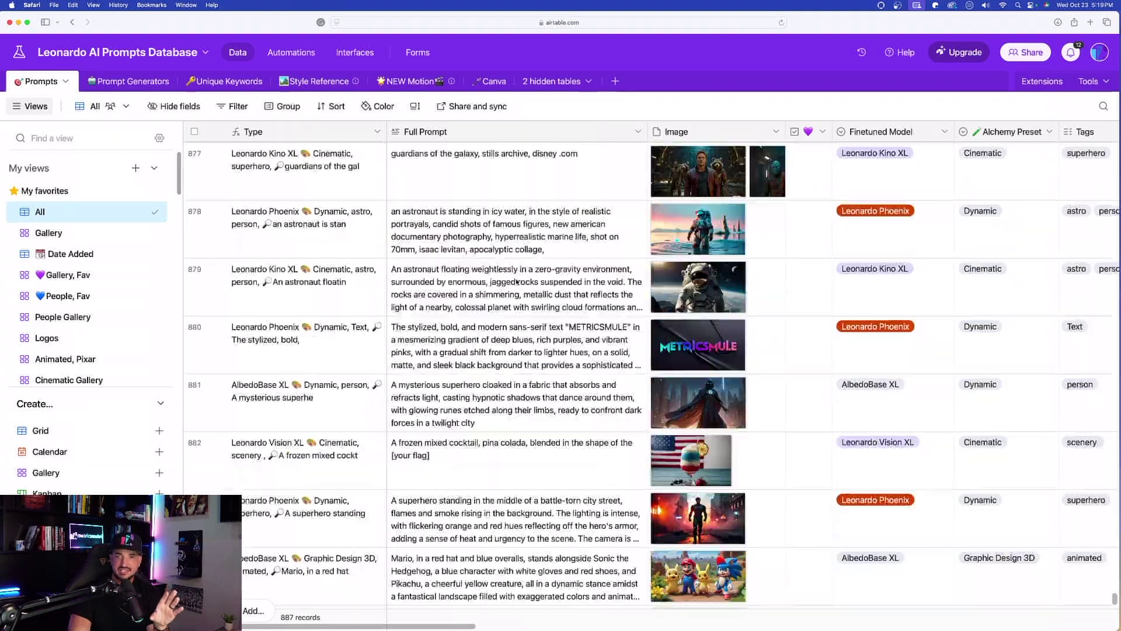
{"action": "scroll", "coordinate": [516, 278], "scroll_direction": "up", "scroll_amount": 15}
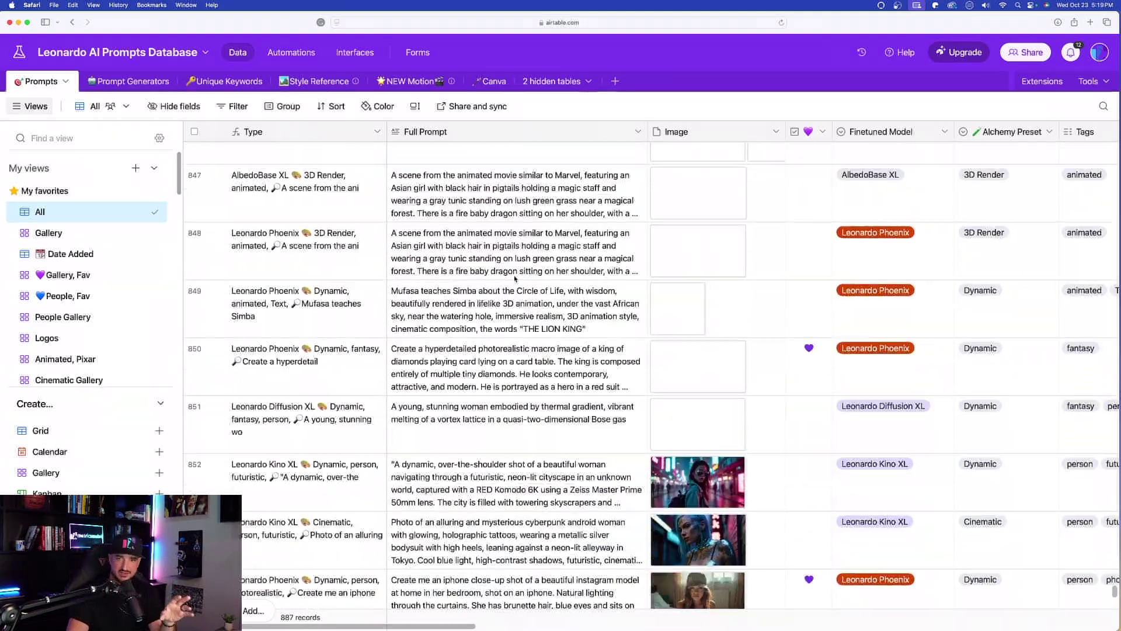
{"action": "left_click", "coordinate": [223, 81]}
{"action": "scroll", "coordinate": [413, 315], "scroll_direction": "down", "scroll_amount": 15}
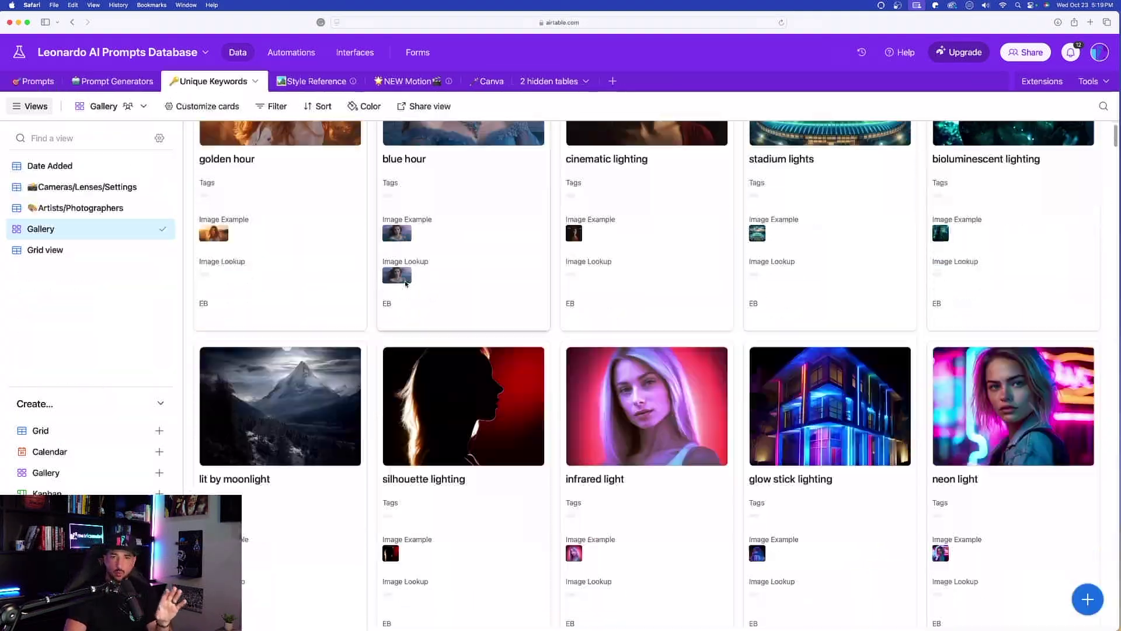
{"action": "scroll", "coordinate": [420, 264], "scroll_direction": "up", "scroll_amount": 2}
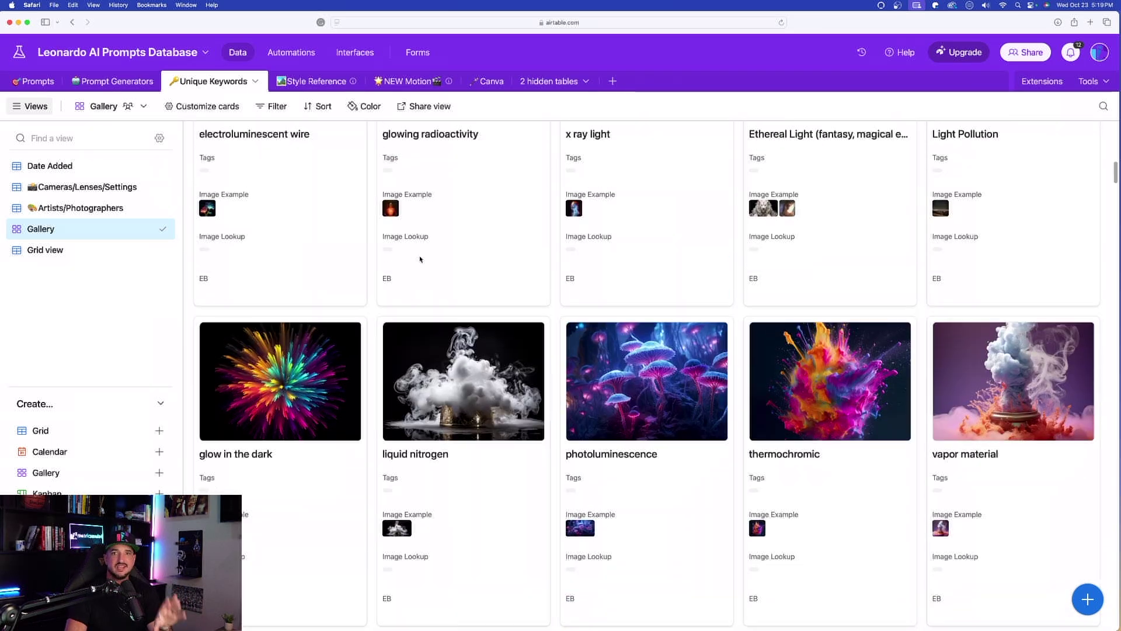
{"action": "scroll", "coordinate": [420, 258], "scroll_direction": "up", "scroll_amount": 2}
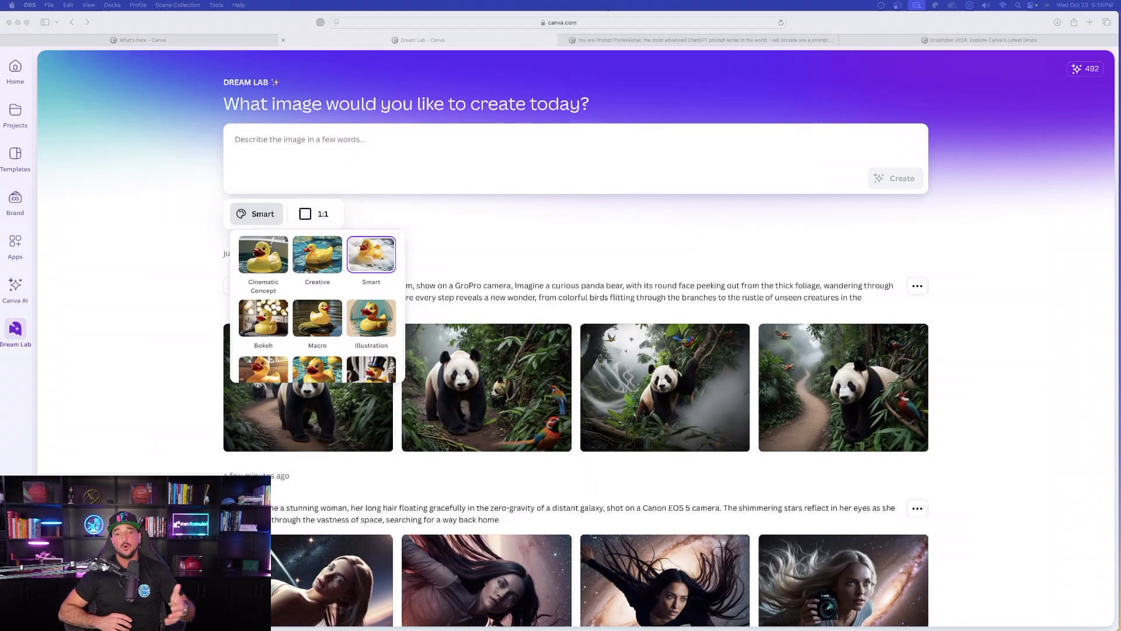